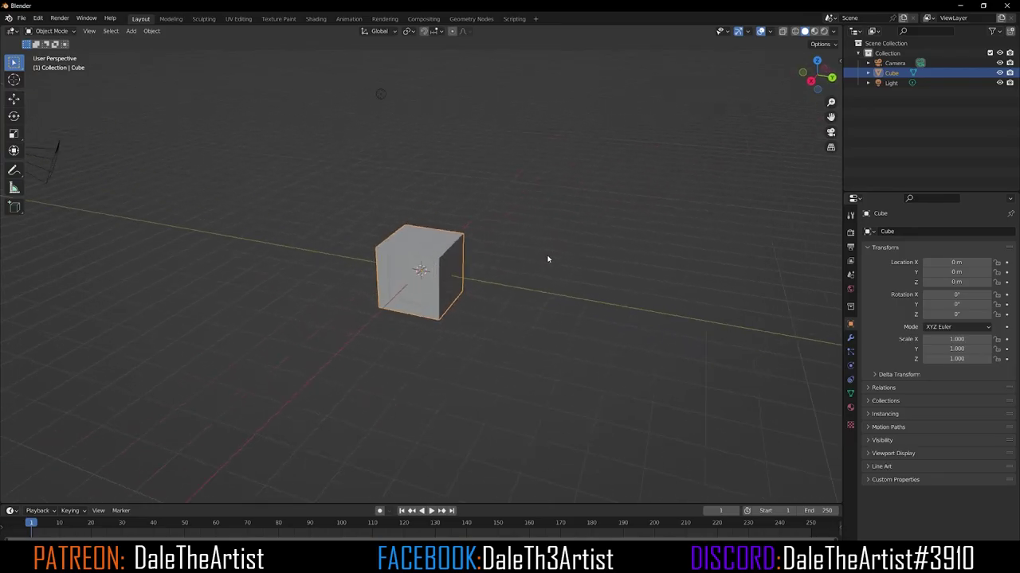
- Subdivide the whole default cube mesh with 10 cuts and return to Object Mode
{"action": "middle_click_drag", "start_coordinate": [547, 259], "coordinate": [605, 263]}
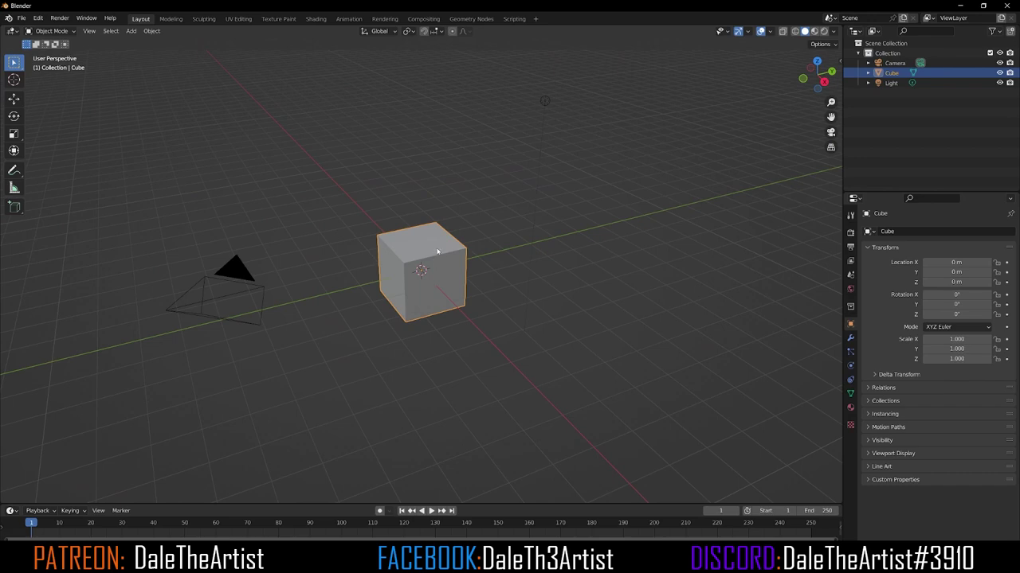
{"action": "mouse_move", "coordinate": [476, 190]}
{"action": "middle_mouse_down"}
{"action": "mouse_move", "coordinate": [462, 192]}
{"action": "mouse_move", "coordinate": [465, 202]}
{"action": "middle_mouse_up"}
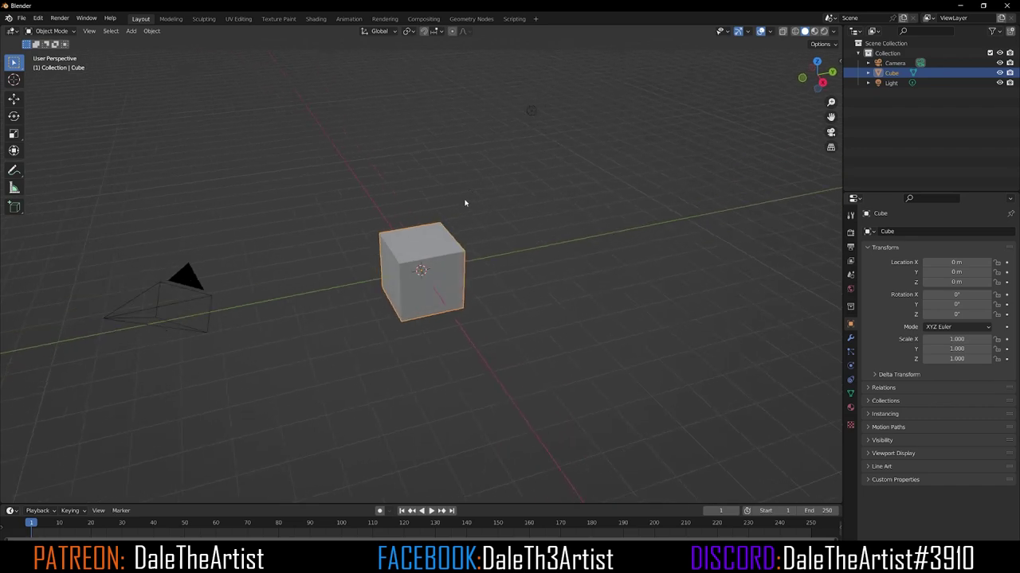
{"action": "key", "text": "Tab"}
{"action": "right_click", "coordinate": [423, 246]}
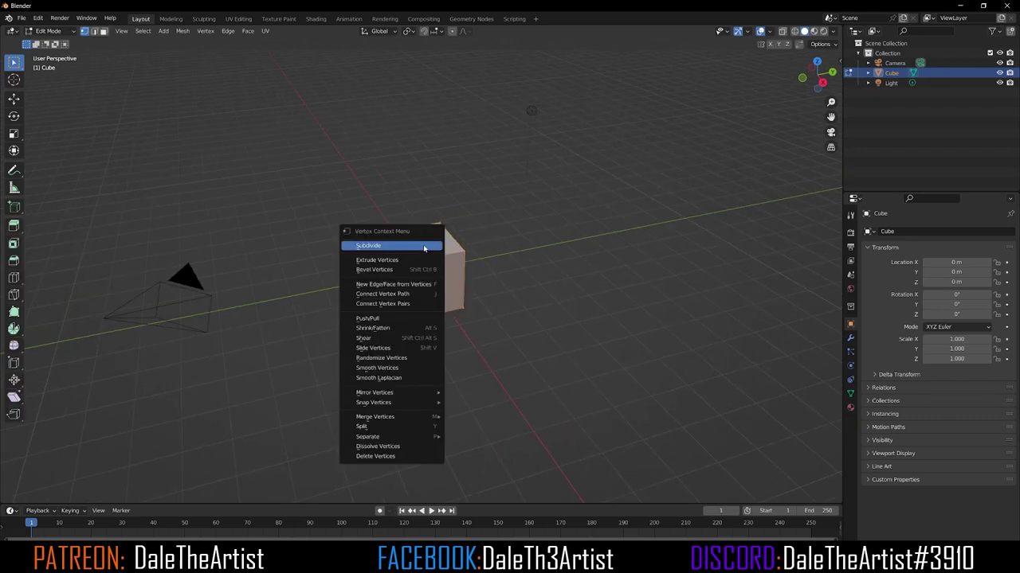
{"action": "left_click", "coordinate": [423, 248]}
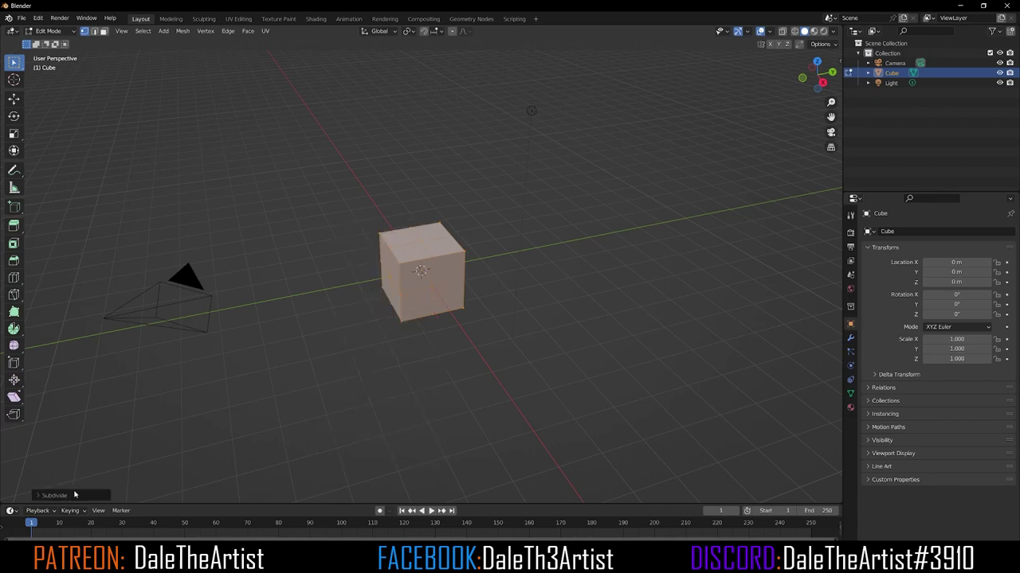
{"action": "left_click", "coordinate": [35, 496]}
{"action": "left_click_drag", "start_coordinate": [127, 427], "coordinate": [199, 426]}
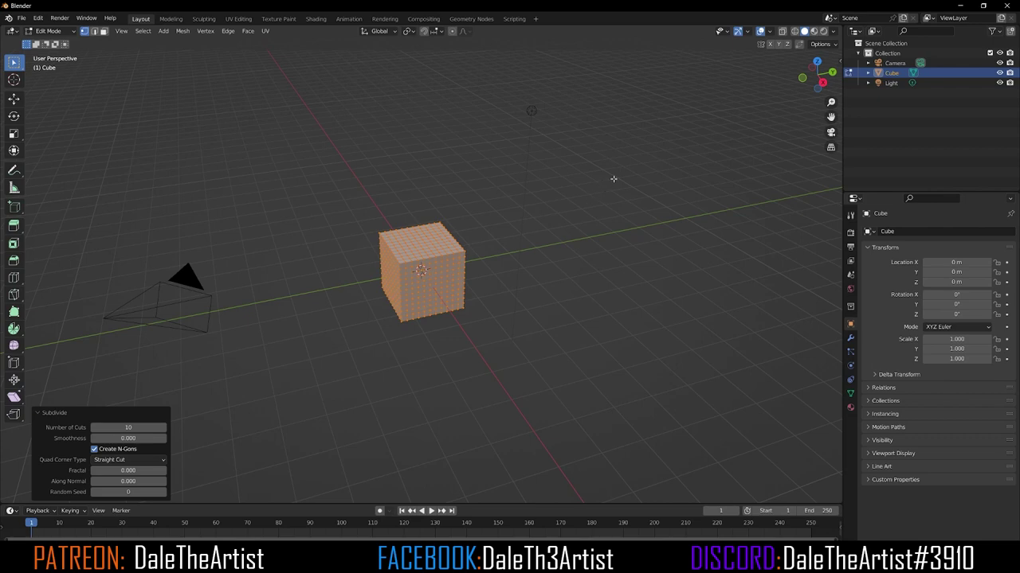
{"action": "key", "text": "Tab"}
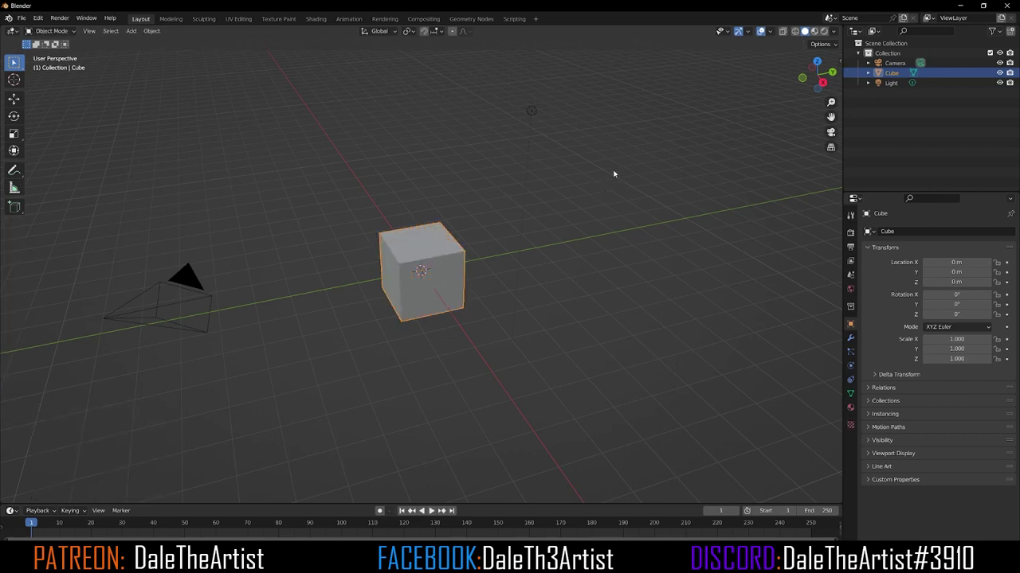
- Add a Catmull-Clark Subdivision Surface modifier to the cube and apply it to round the edges
{"action": "left_click", "coordinate": [850, 338]}
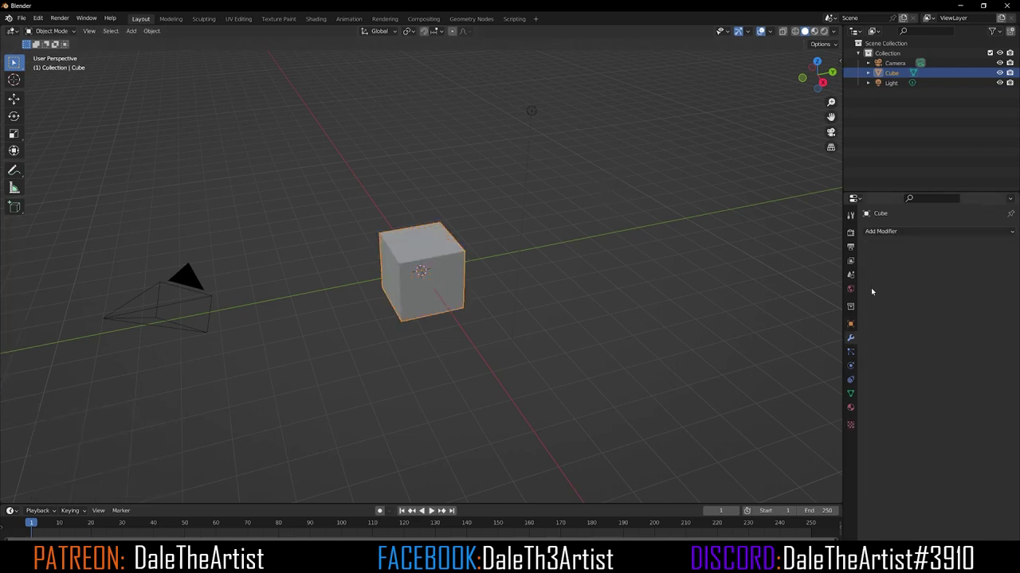
{"action": "left_click", "coordinate": [894, 232]}
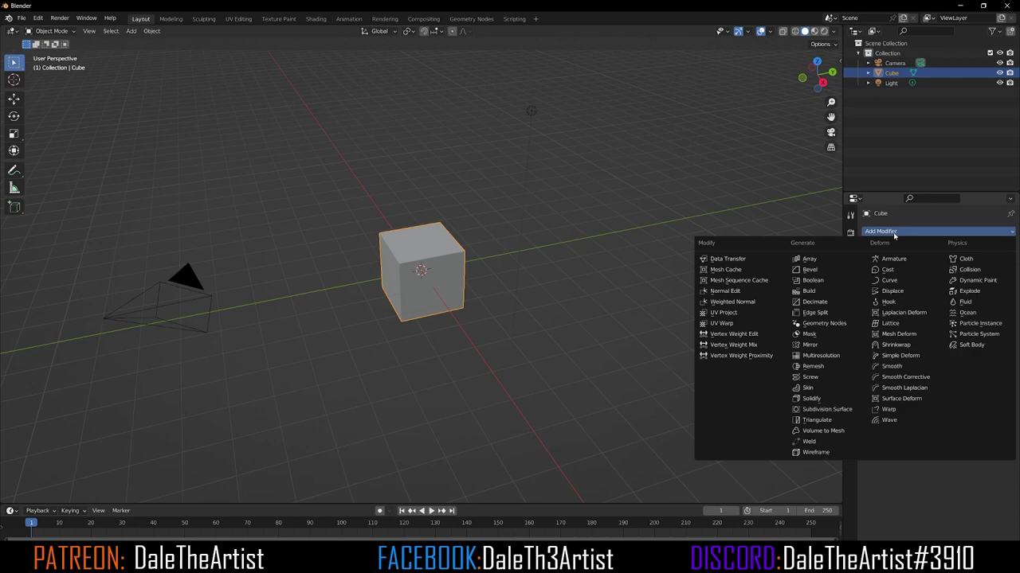
{"action": "left_click", "coordinate": [839, 412]}
{"action": "left_click", "coordinate": [1001, 275]}
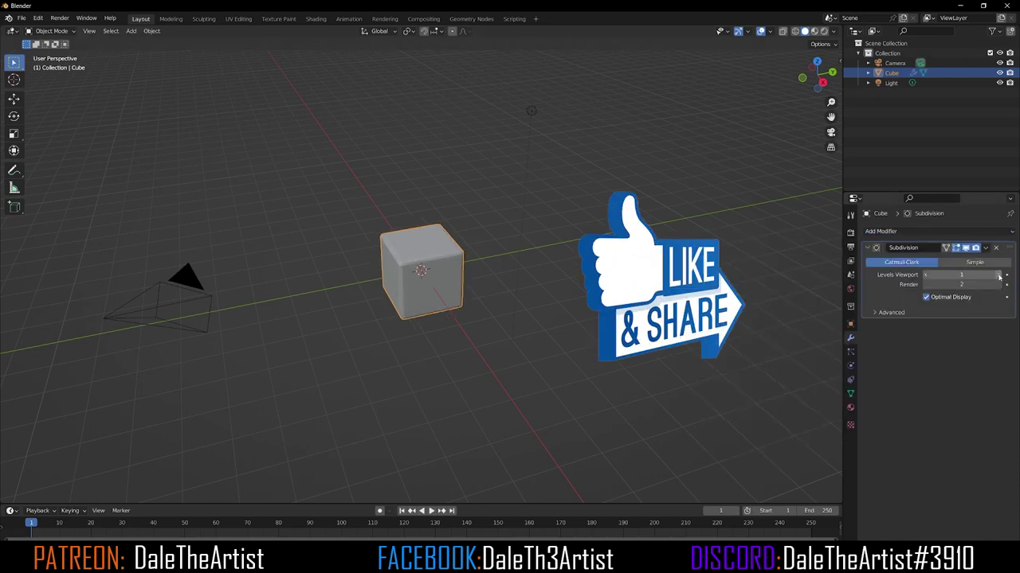
{"action": "left_click", "coordinate": [985, 248]}
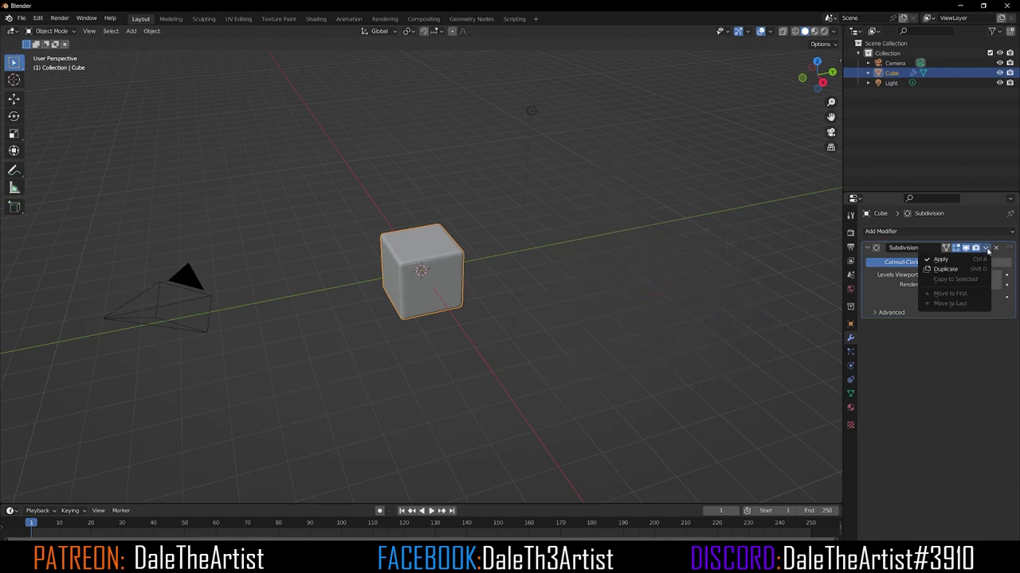
{"action": "left_click", "coordinate": [973, 261]}
- Apply Shade Smooth to the rounded cube
{"action": "scroll", "coordinate": [434, 263], "scroll_direction": "up", "scroll_amount": 4}
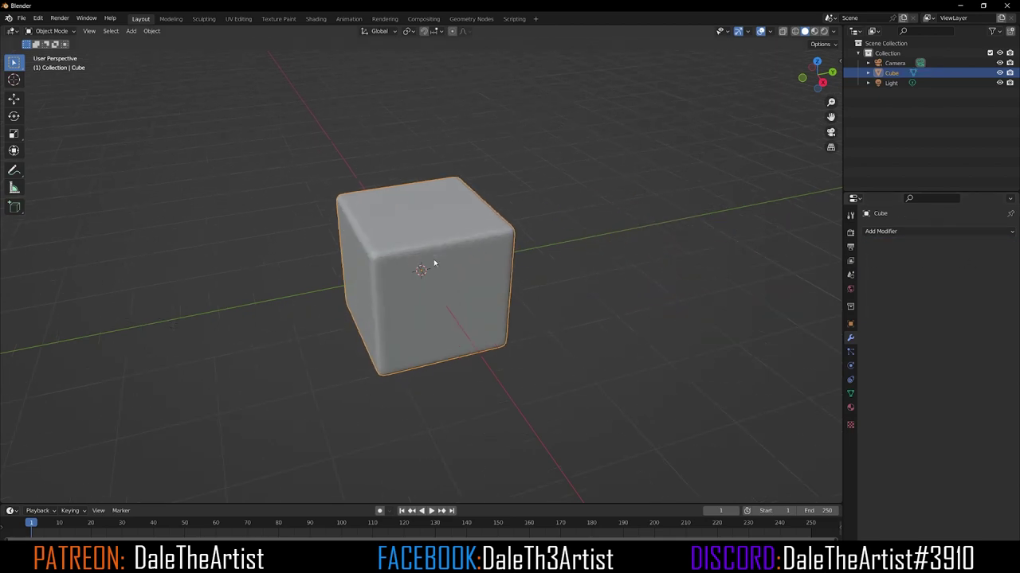
{"action": "right_click", "coordinate": [433, 240]}
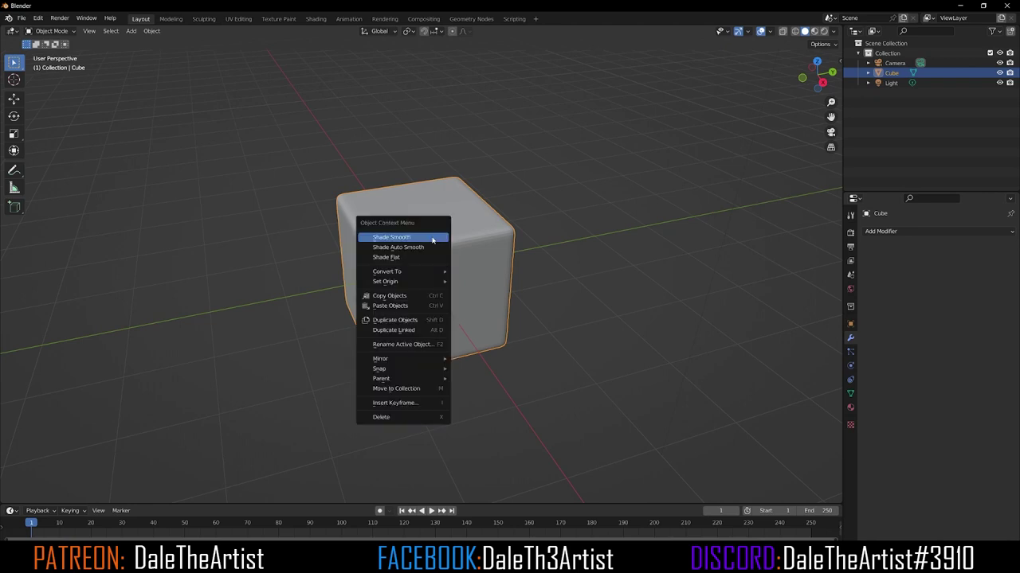
{"action": "left_click", "coordinate": [428, 238]}
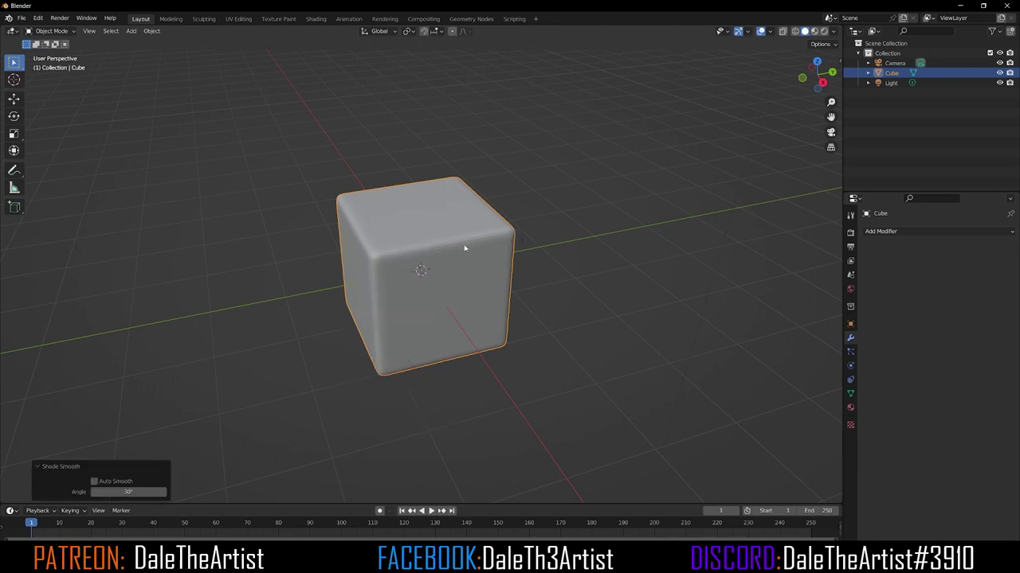
{"action": "scroll", "coordinate": [516, 239], "scroll_direction": "down", "scroll_amount": 2}
{"action": "scroll", "coordinate": [524, 285], "scroll_direction": "up", "scroll_amount": 1}
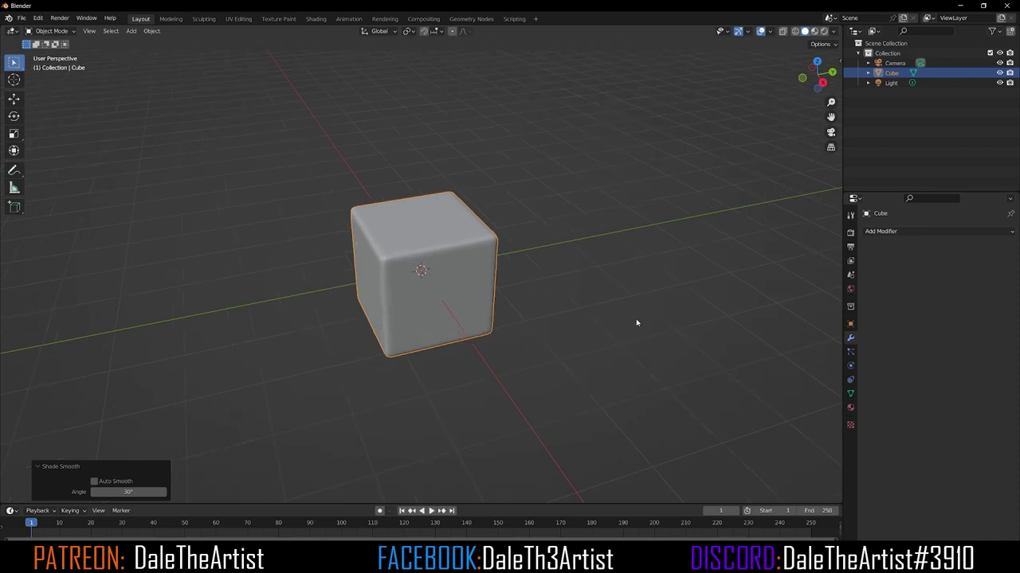
- Set the cube material's base color to orange with hue about 0.07, checking it in Material Preview before returning to Solid shading
{"action": "left_click", "coordinate": [850, 408]}
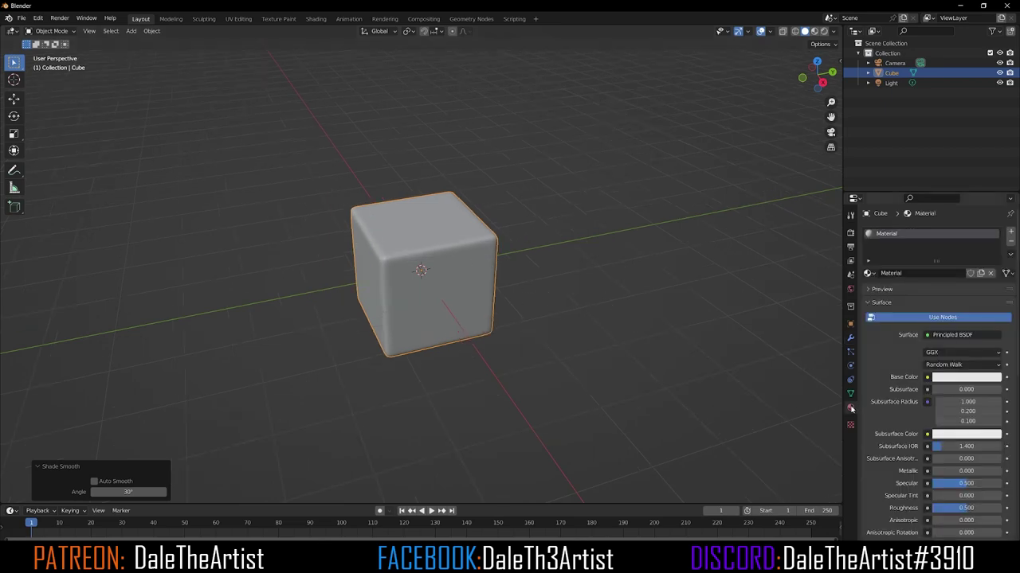
{"action": "left_click", "coordinate": [955, 377]}
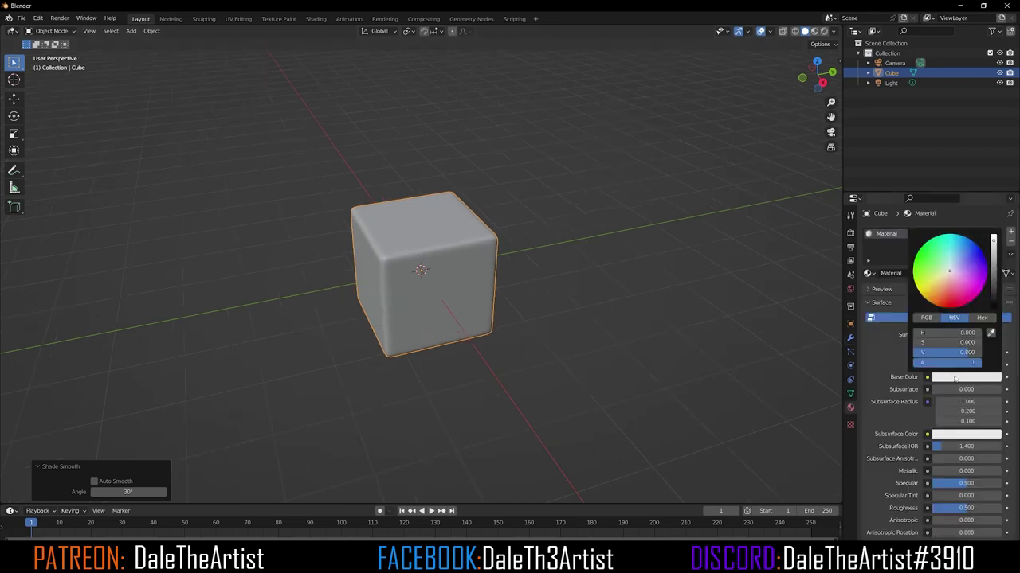
{"action": "left_click", "coordinate": [936, 292]}
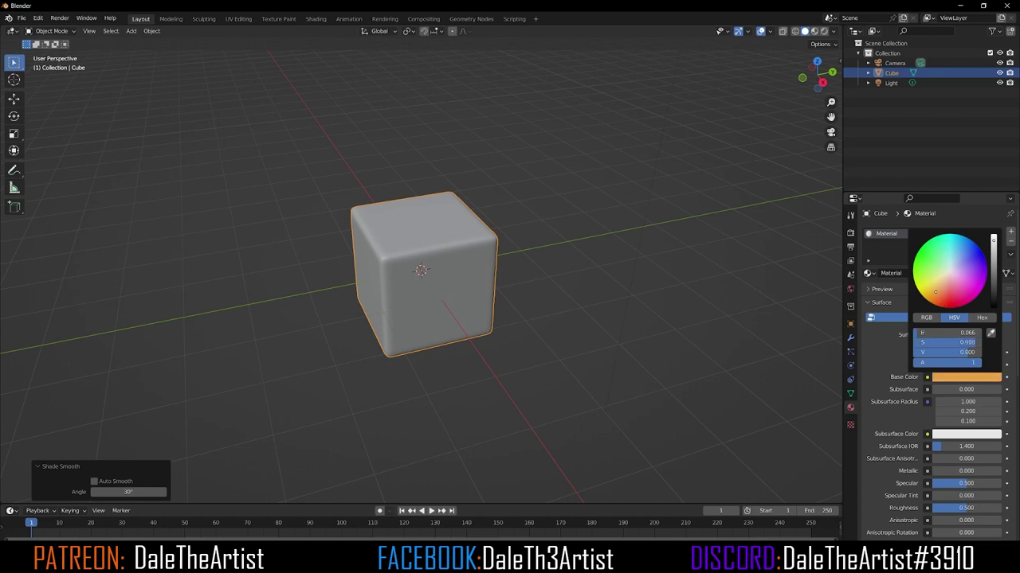
{"action": "left_click", "coordinate": [814, 32]}
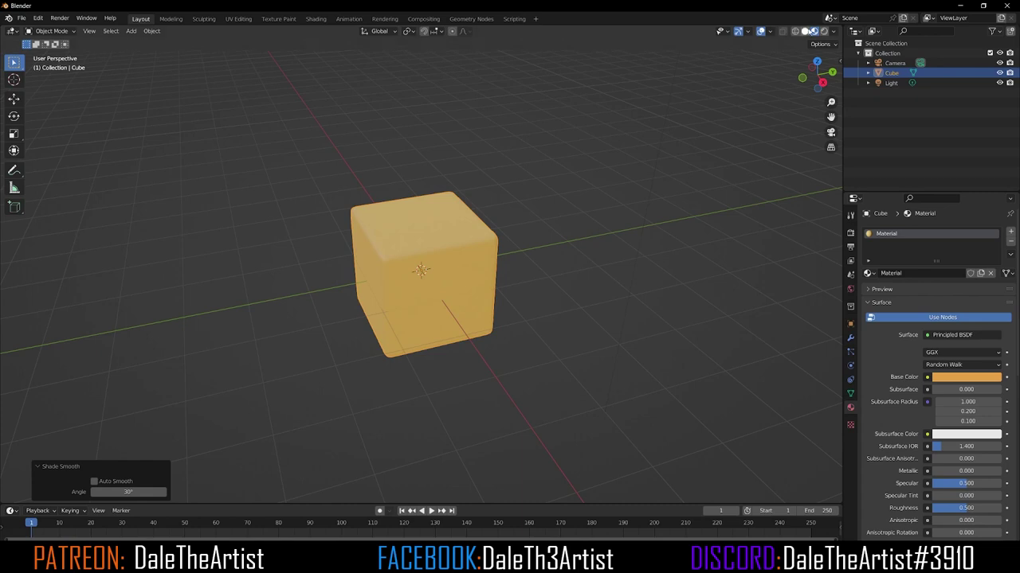
{"action": "left_click", "coordinate": [804, 31]}
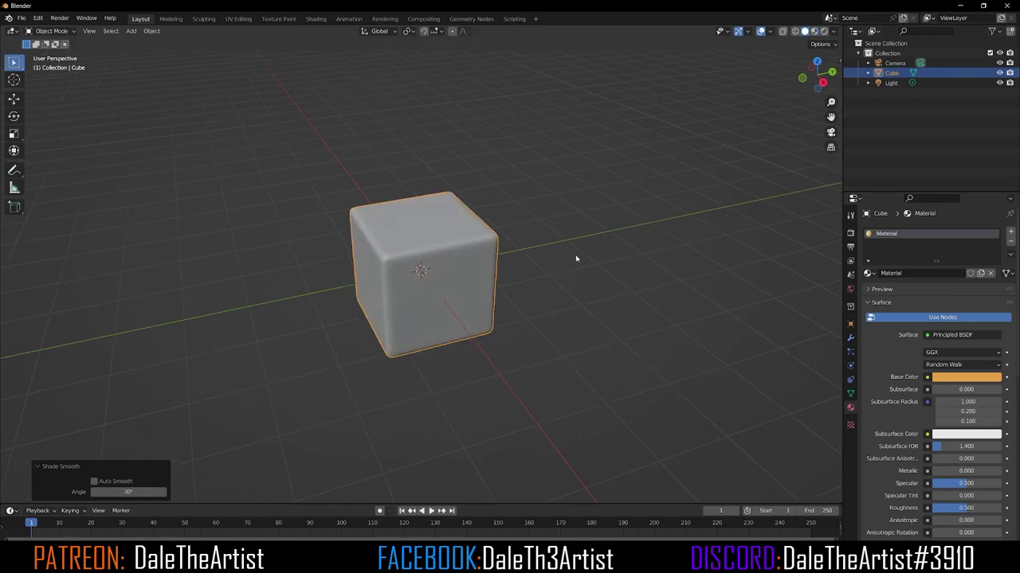
- Add a plane mesh at the origin and scale it up by about 7.23 as a ground surface
{"action": "key", "text": "shift+a"}
{"action": "mouse_move", "coordinate": [576, 258]}
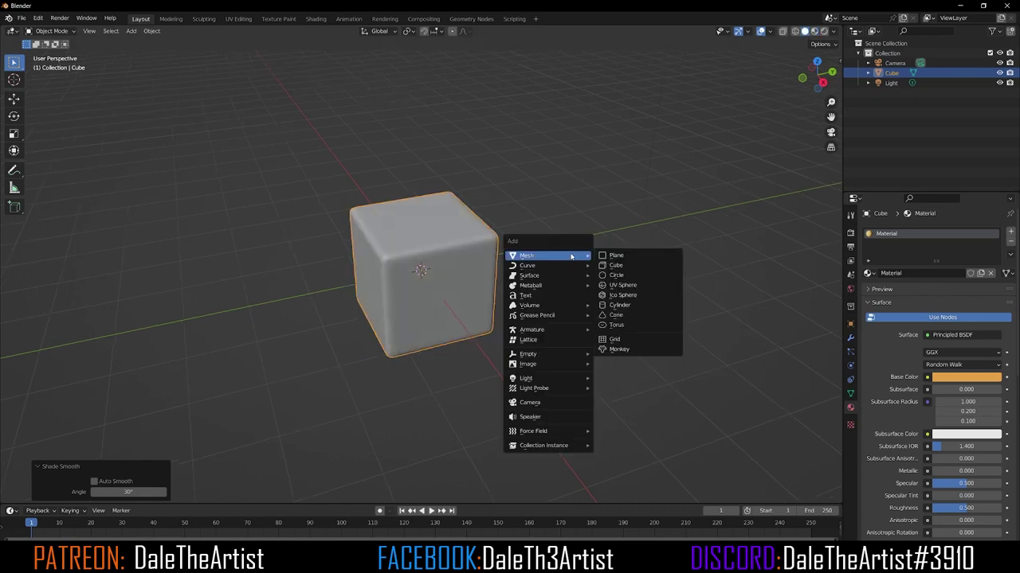
{"action": "left_click", "coordinate": [617, 255]}
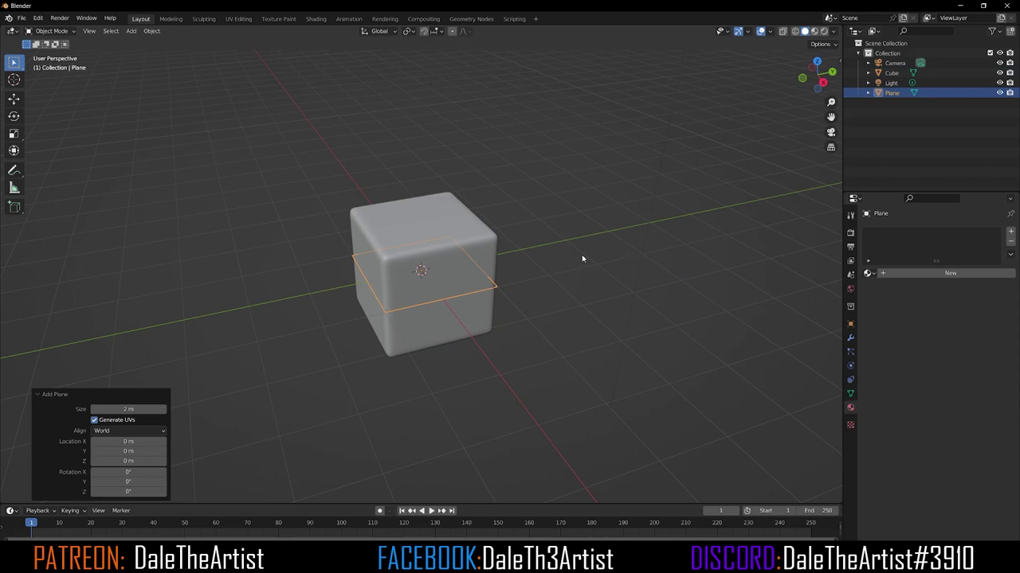
{"action": "key", "text": "s"}
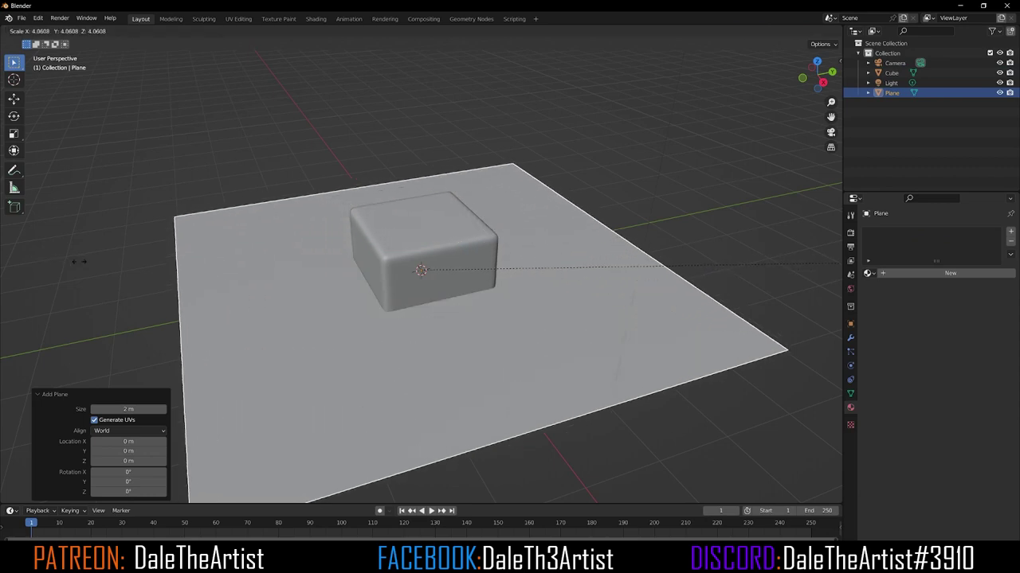
{"action": "left_click", "coordinate": [467, 242]}
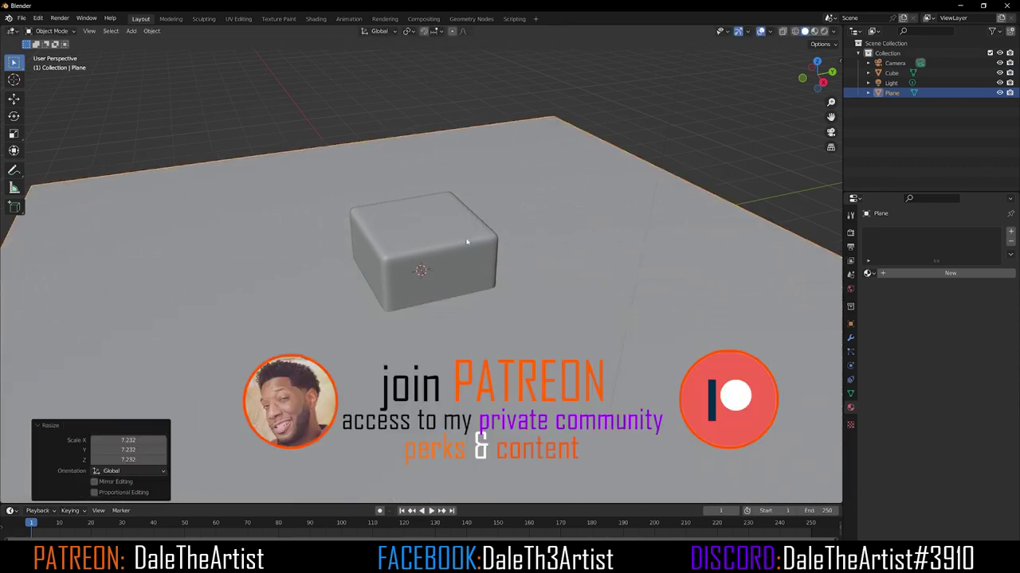
- Lower the plane along the Z axis by about 0.96 m in total so it sits at the cube's underside, and deselect it
{"action": "key", "text": "g"}
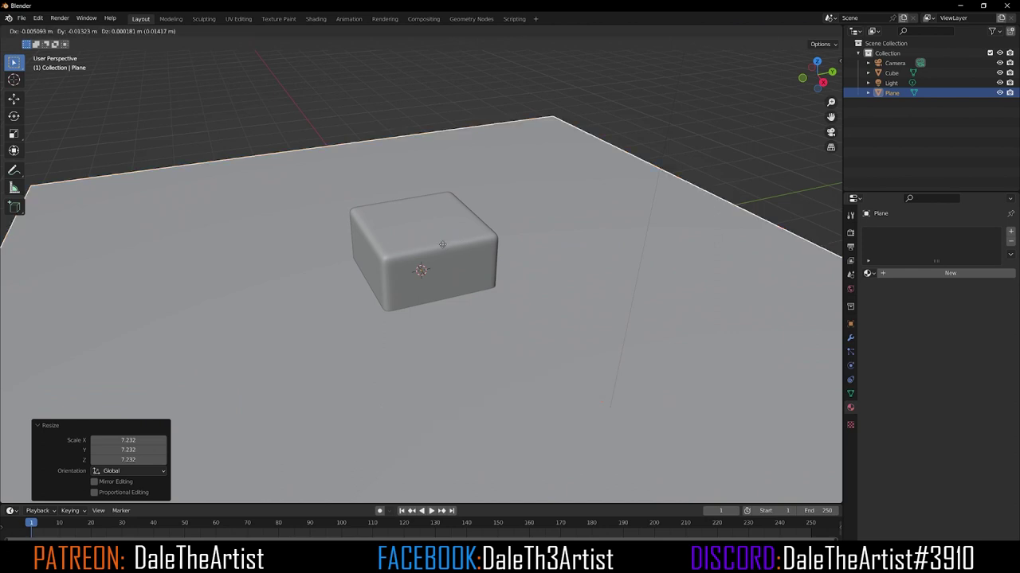
{"action": "key", "text": "z"}
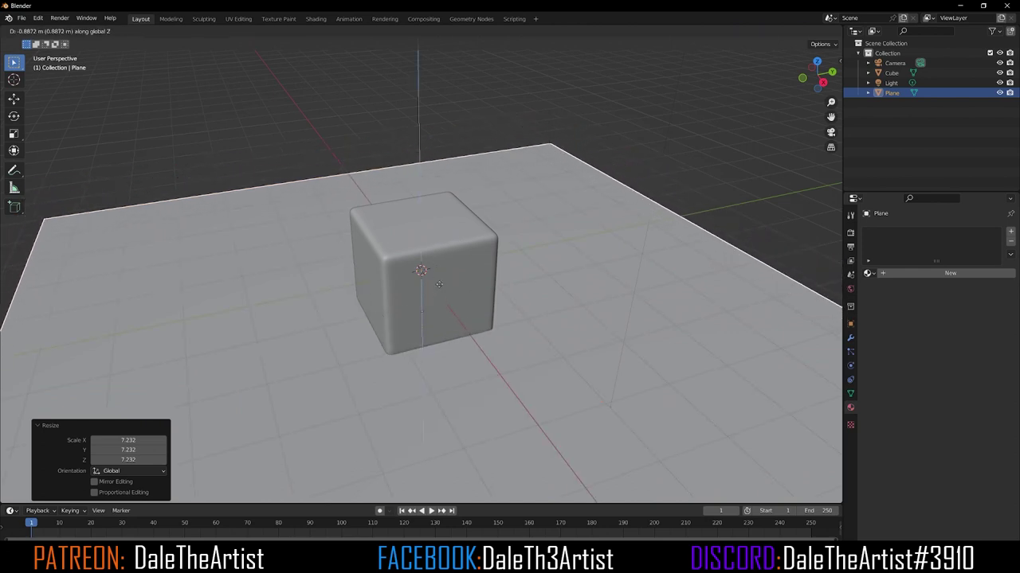
{"action": "left_click", "coordinate": [438, 288]}
{"action": "middle_click_drag", "start_coordinate": [445, 304], "coordinate": [430, 259]}
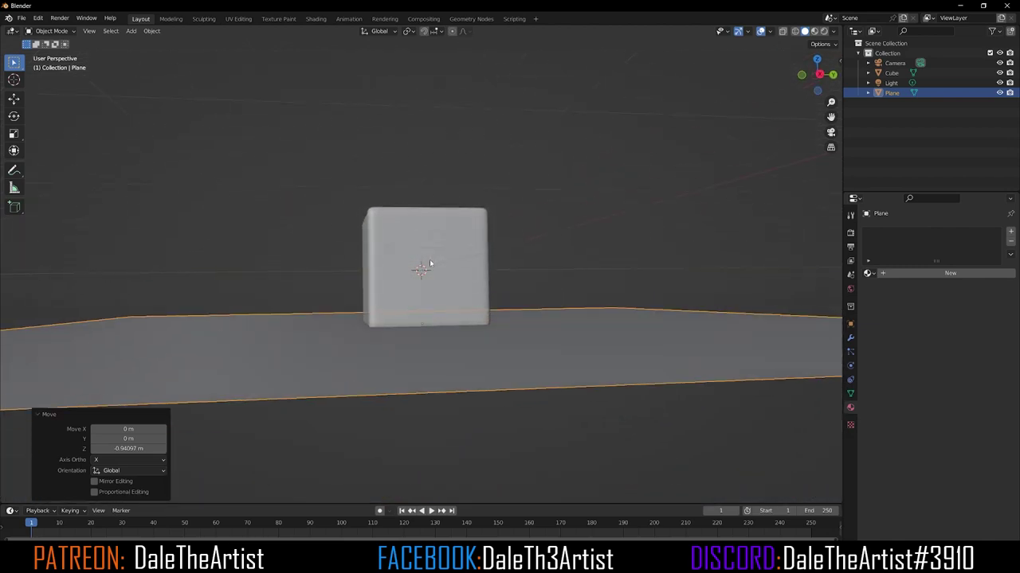
{"action": "key", "text": "g"}
{"action": "key", "text": "z"}
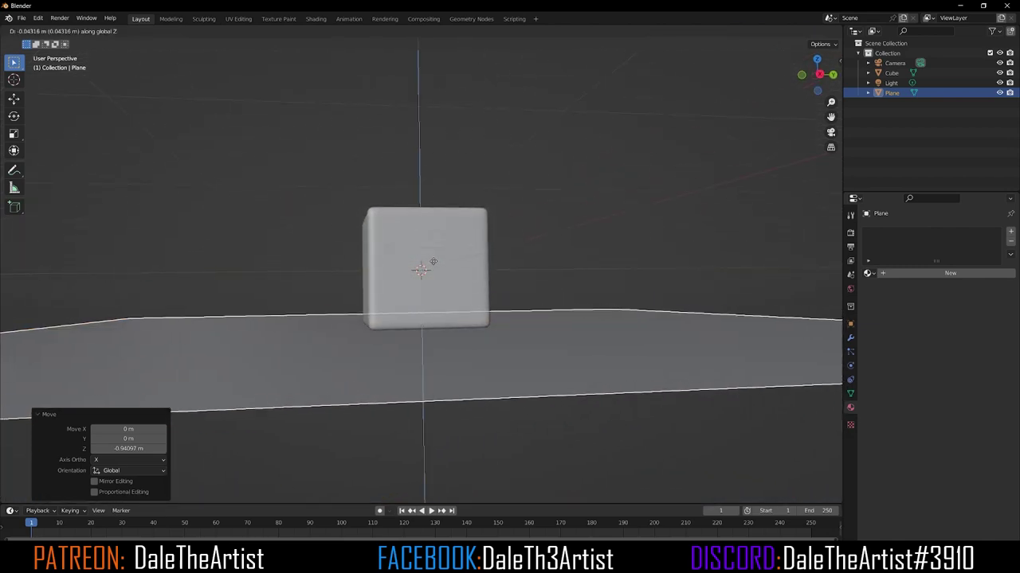
{"action": "left_click", "coordinate": [430, 264]}
{"action": "middle_click_drag", "start_coordinate": [430, 264], "coordinate": [446, 213]}
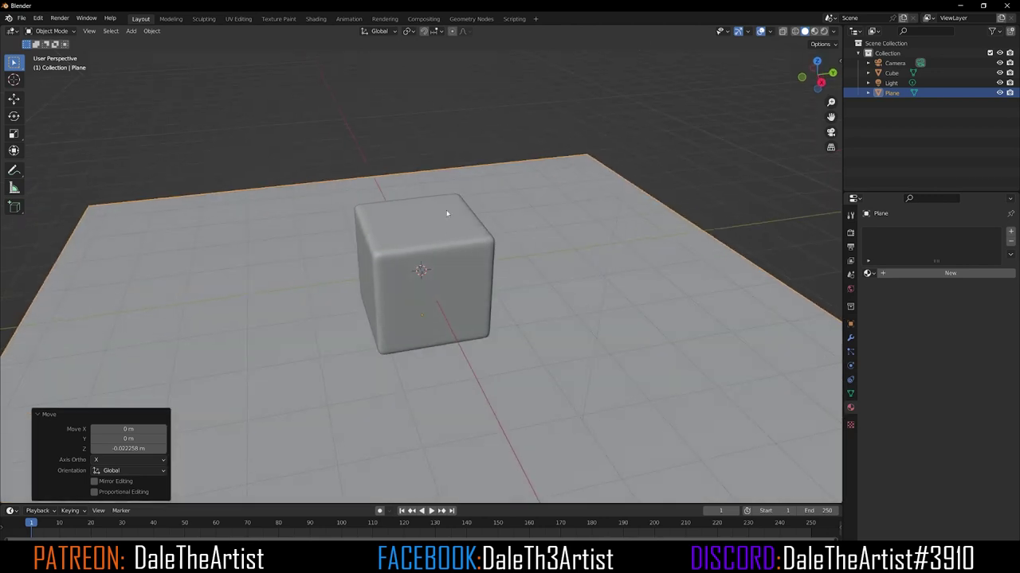
{"action": "left_click", "coordinate": [449, 124]}
{"action": "middle_click_drag", "start_coordinate": [445, 130], "coordinate": [449, 226]}
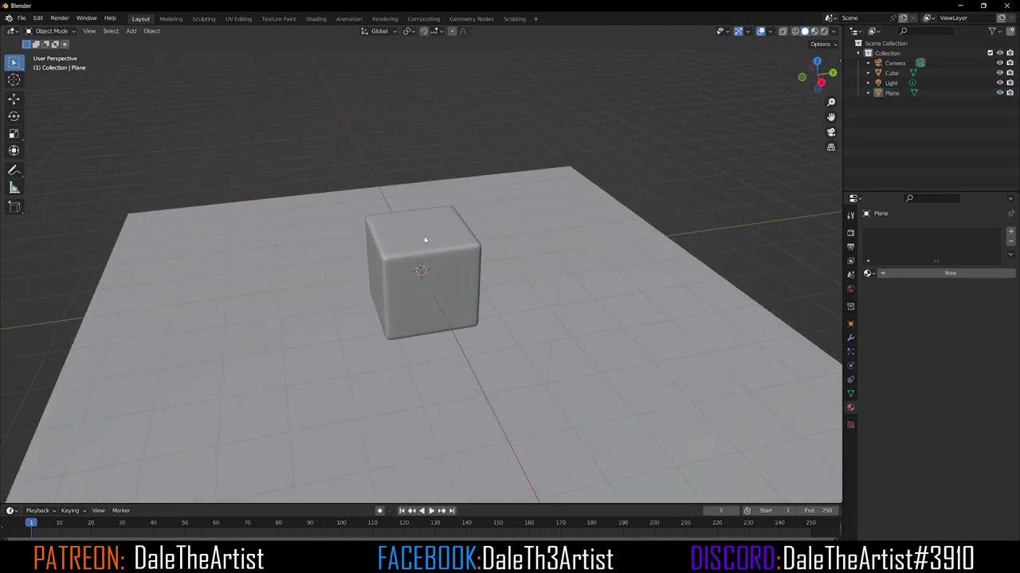
- Add a Basis shape key and a second shape key to the cube, renaming the second one 1
{"action": "left_click", "coordinate": [425, 240]}
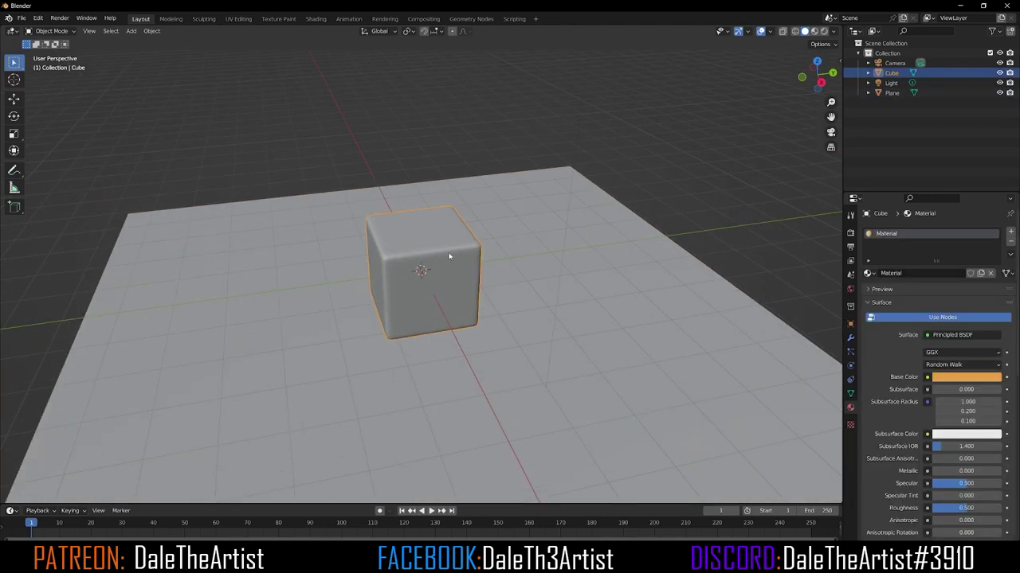
{"action": "left_click", "coordinate": [850, 393]}
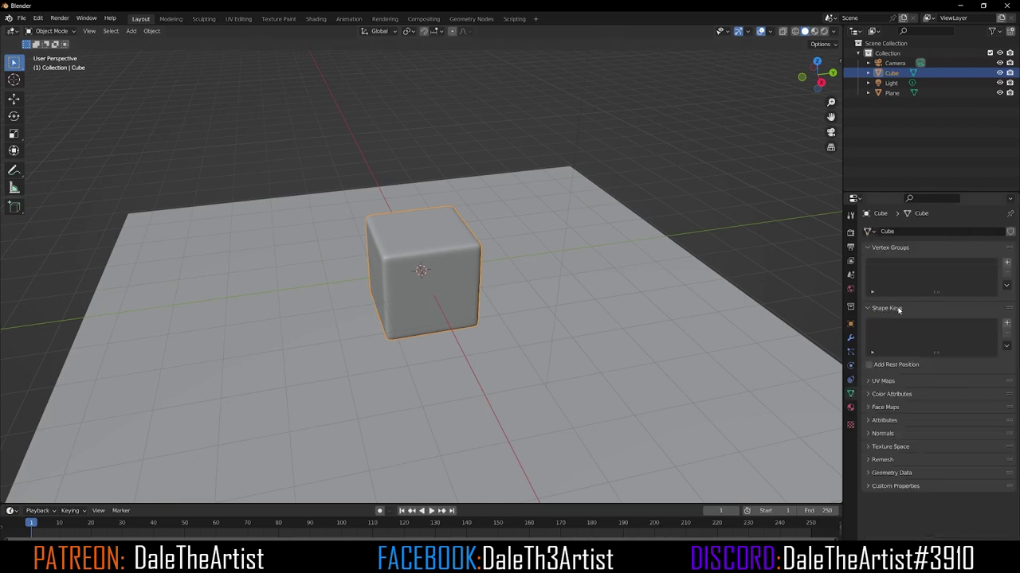
{"action": "left_click", "coordinate": [1006, 323]}
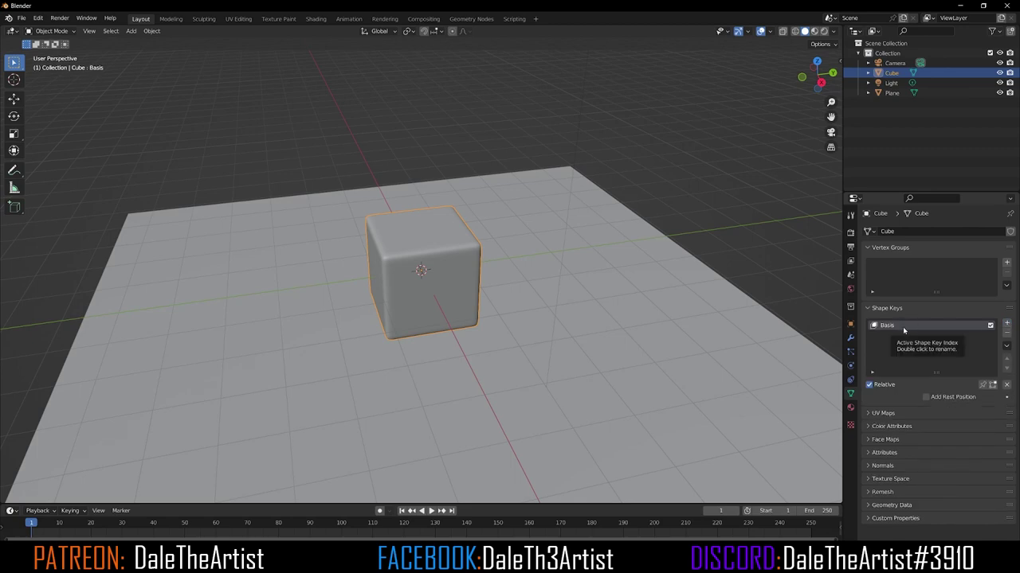
{"action": "left_click", "coordinate": [1006, 324]}
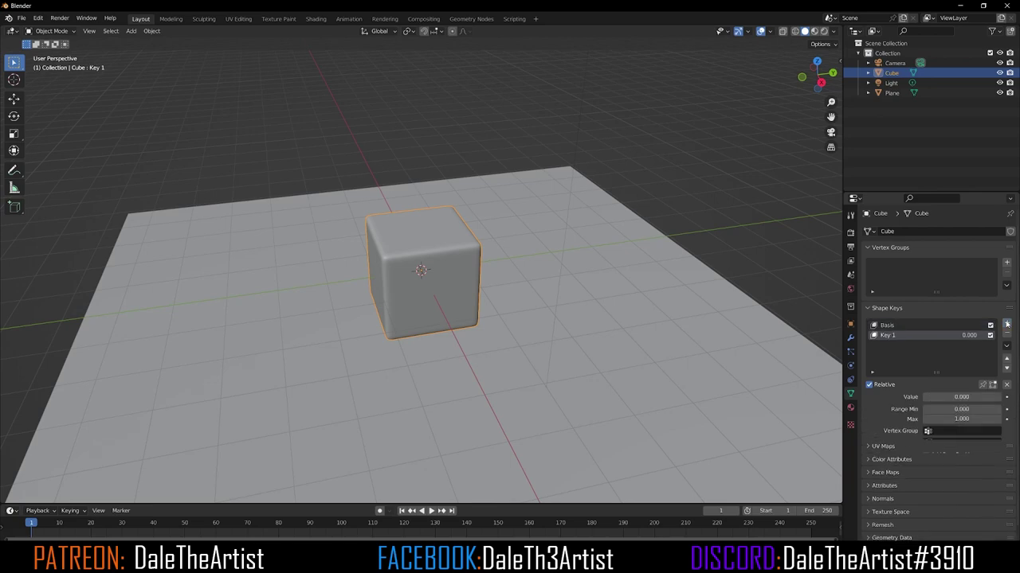
{"action": "double_click", "coordinate": [886, 335]}
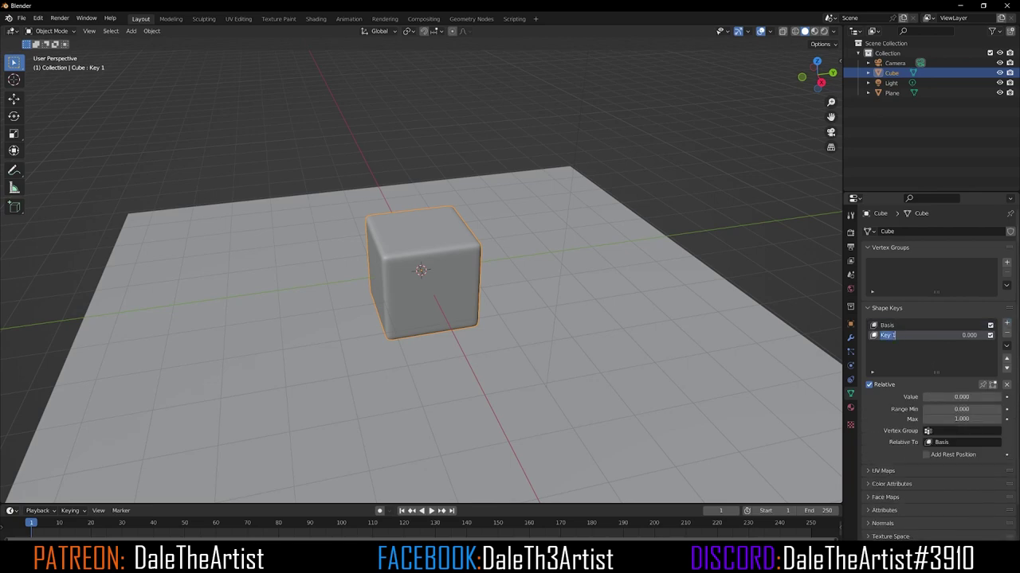
{"action": "type", "text": "1"}
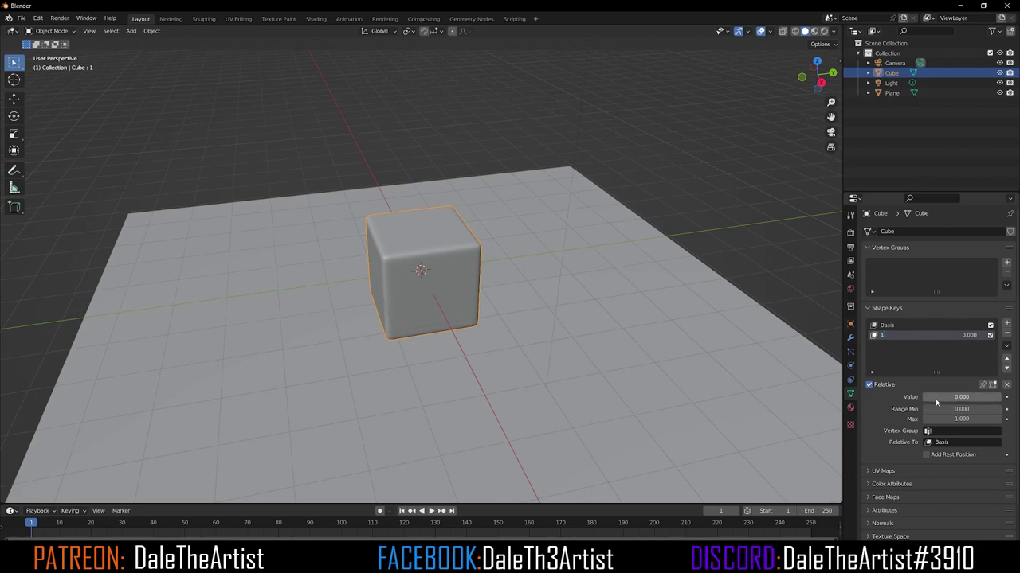
- Set shape key 1's value to 1.000 and switch the cube to Sculpt Mode
{"action": "left_click_drag", "start_coordinate": [943, 398], "coordinate": [1000, 398]}
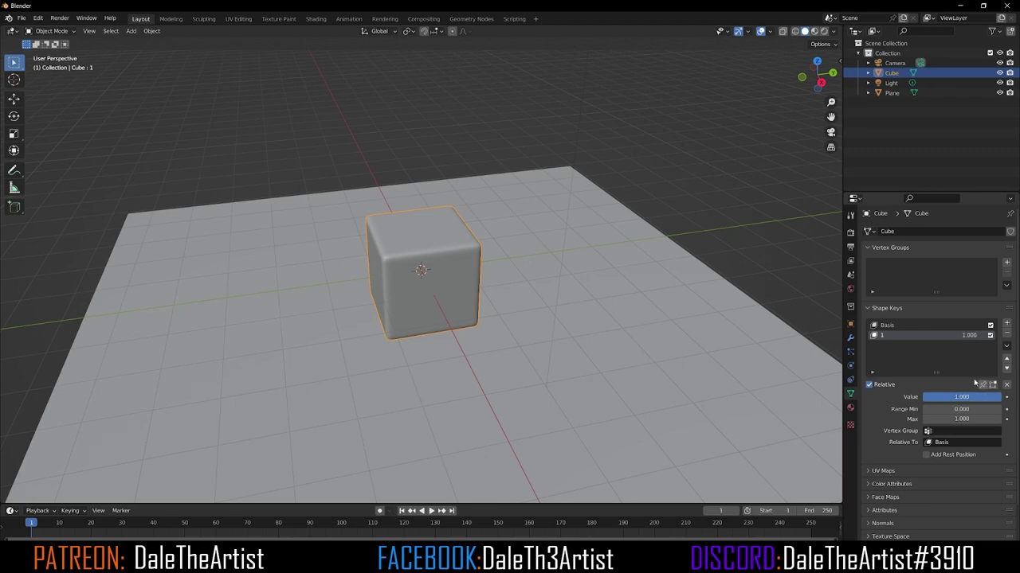
{"action": "left_click", "coordinate": [51, 31]}
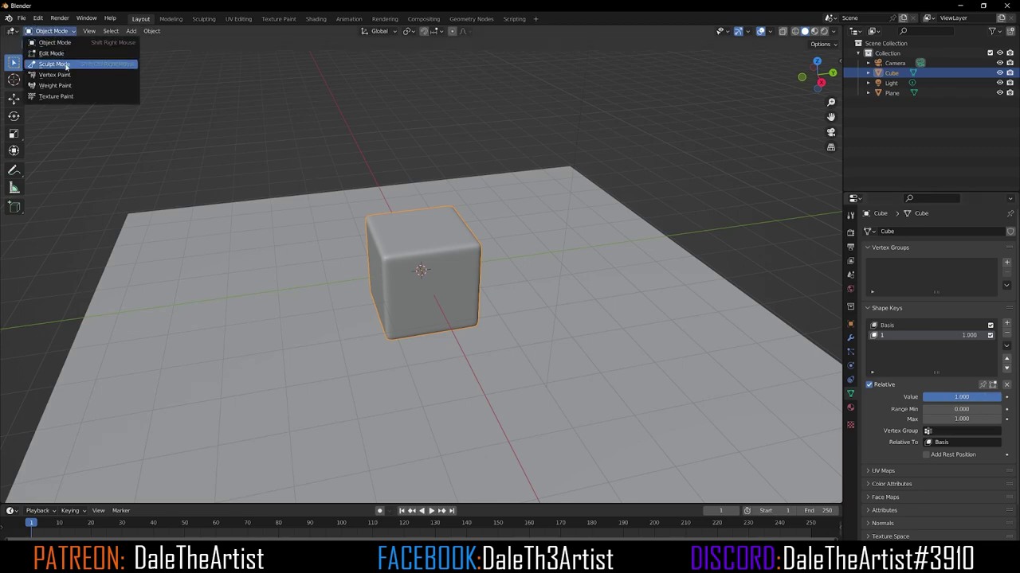
{"action": "left_click", "coordinate": [66, 65]}
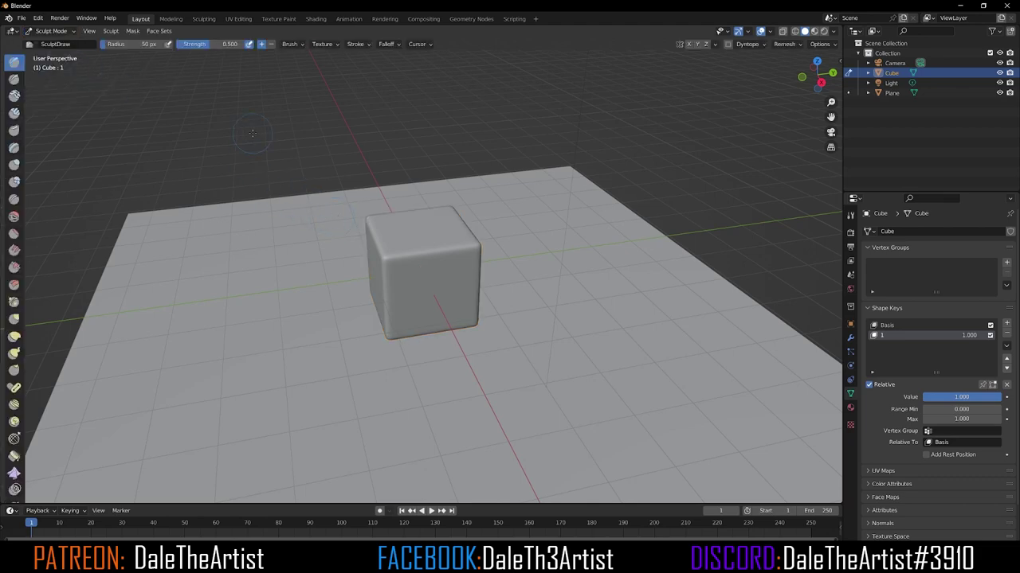
- Using the Grab brush at a radius of about 163 px, push the cube's upper front edge and corner inward and down to start the slump
{"action": "key", "text": "g"}
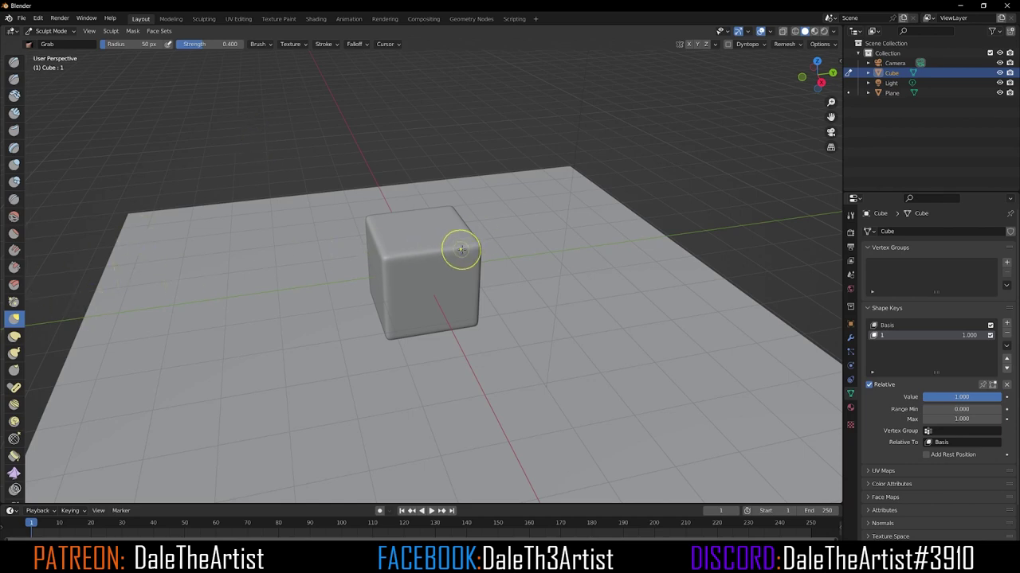
{"action": "key", "text": "f"}
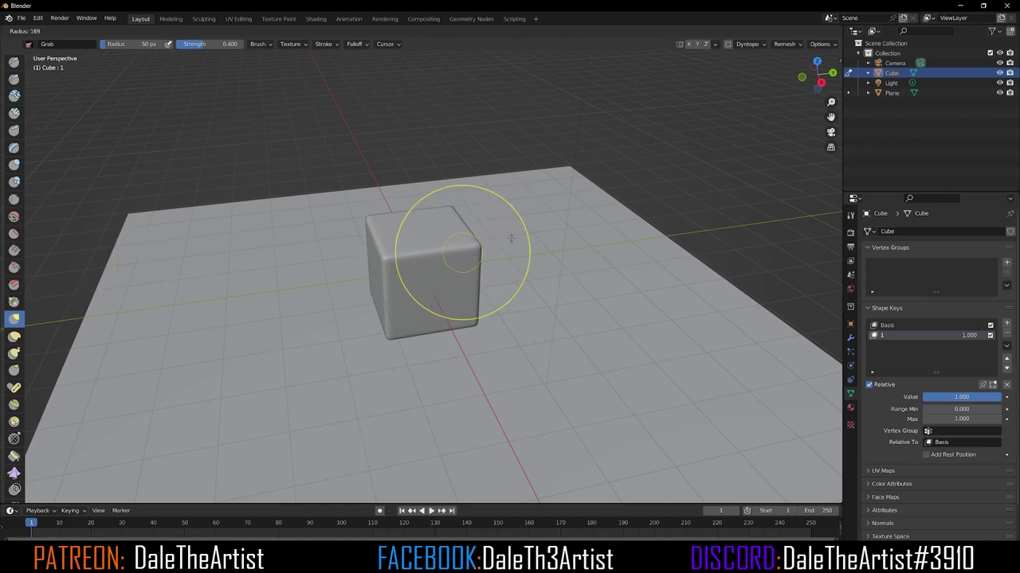
{"action": "left_click", "coordinate": [522, 232]}
{"action": "mouse_move", "coordinate": [474, 273]}
{"action": "middle_mouse_down"}
{"action": "mouse_move", "coordinate": [491, 230]}
{"action": "mouse_move", "coordinate": [467, 255]}
{"action": "mouse_move", "coordinate": [480, 255]}
{"action": "mouse_move", "coordinate": [510, 216]}
{"action": "middle_mouse_up"}
{"action": "mouse_move", "coordinate": [507, 224]}
{"action": "left_mouse_down"}
{"action": "mouse_move", "coordinate": [486, 239]}
{"action": "mouse_move", "coordinate": [450, 215]}
{"action": "mouse_move", "coordinate": [429, 247]}
{"action": "mouse_move", "coordinate": [432, 273]}
{"action": "mouse_move", "coordinate": [433, 242]}
{"action": "mouse_move", "coordinate": [467, 223]}
{"action": "mouse_move", "coordinate": [362, 215]}
{"action": "mouse_move", "coordinate": [341, 199]}
{"action": "mouse_move", "coordinate": [356, 188]}
{"action": "mouse_move", "coordinate": [386, 242]}
{"action": "left_mouse_up"}
{"action": "middle_click_drag", "start_coordinate": [386, 241], "coordinate": [474, 228]}
{"action": "left_click_drag", "start_coordinate": [473, 228], "coordinate": [493, 272]}
{"action": "mouse_move", "coordinate": [492, 273]}
{"action": "middle_mouse_down"}
{"action": "mouse_move", "coordinate": [512, 353]}
{"action": "mouse_move", "coordinate": [519, 319]}
{"action": "middle_mouse_up"}
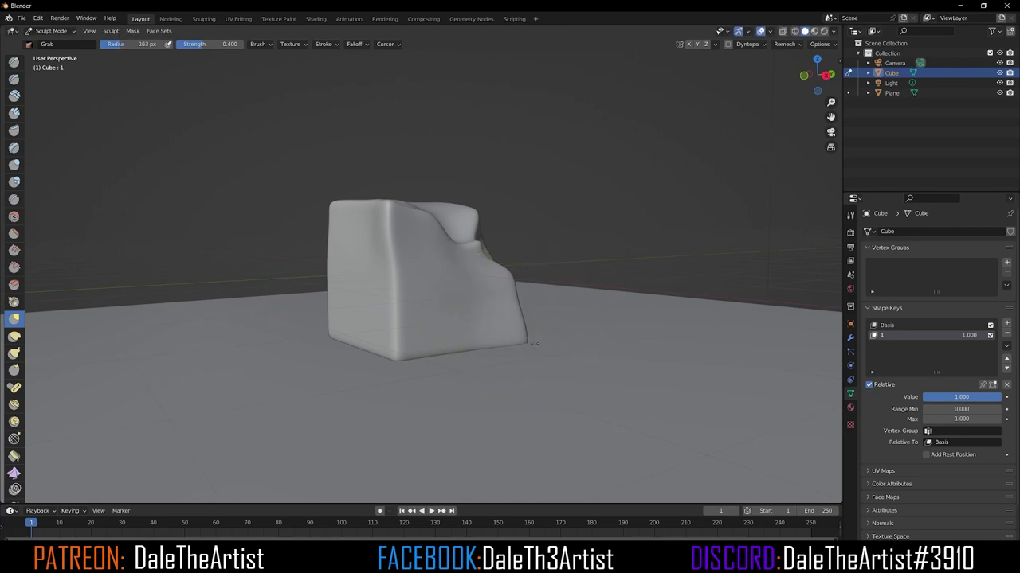
{"action": "middle_click_drag", "start_coordinate": [500, 278], "coordinate": [494, 270]}
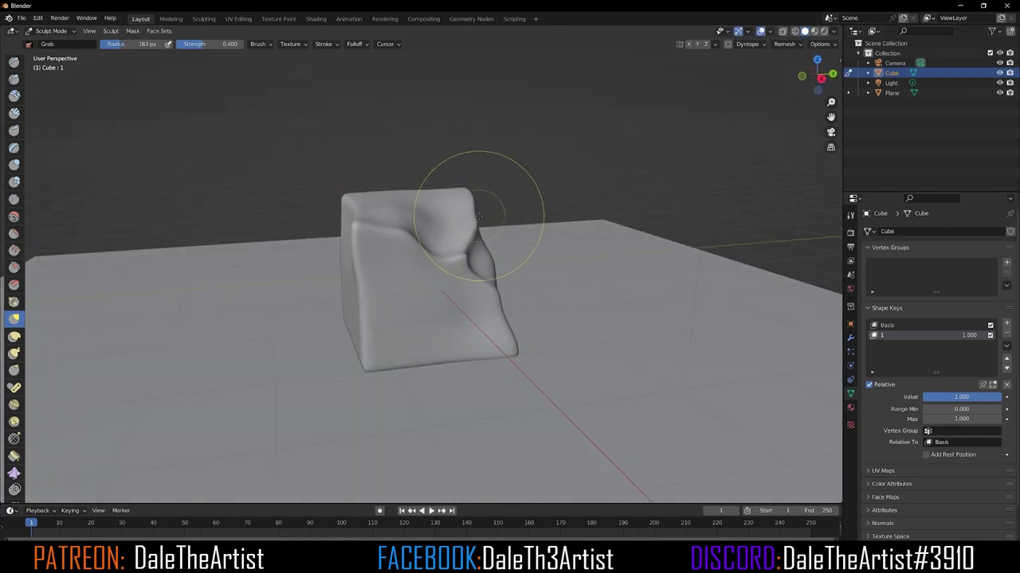
{"action": "mouse_move", "coordinate": [478, 194]}
{"action": "middle_mouse_down"}
{"action": "mouse_move", "coordinate": [404, 212]}
{"action": "mouse_move", "coordinate": [476, 223]}
{"action": "middle_mouse_up"}
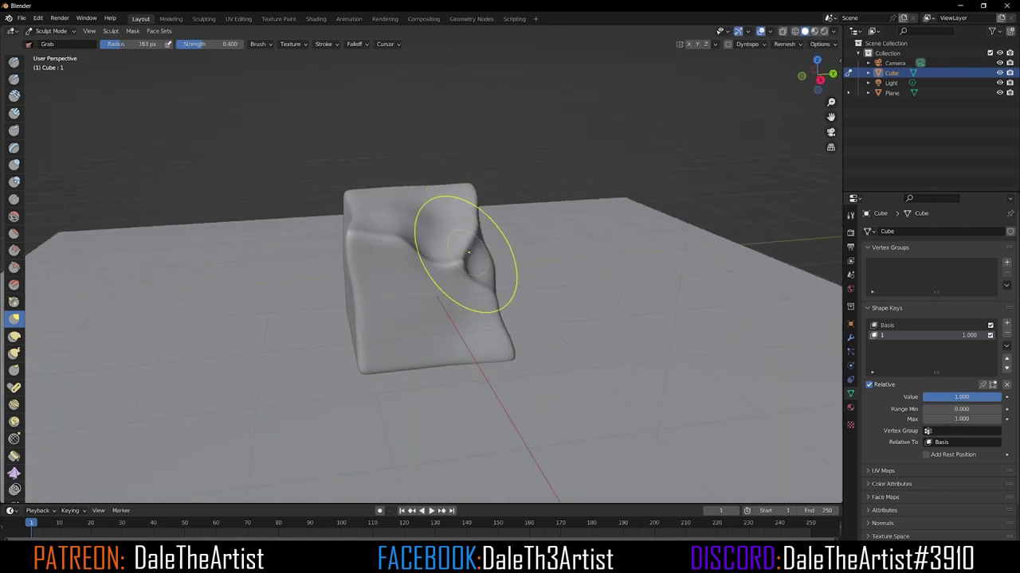
{"action": "scroll", "coordinate": [470, 252], "scroll_direction": "down", "scroll_amount": 2}
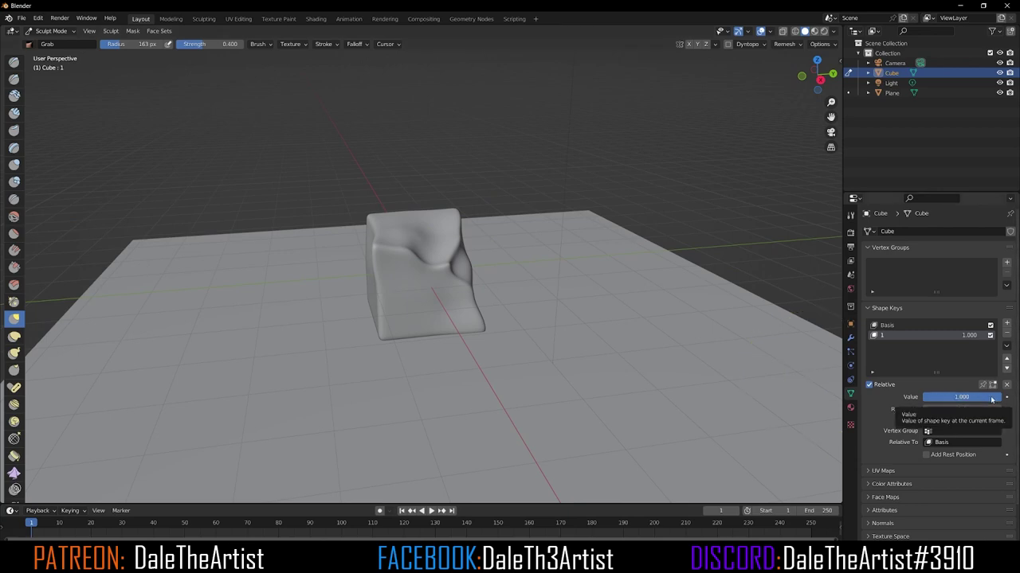
- Test shape key 1's value and leave it at 1.000, and add another shape key named 2 with its value at 1.000
{"action": "mouse_move", "coordinate": [992, 400]}
{"action": "left_mouse_down"}
{"action": "mouse_move", "coordinate": [924, 399]}
{"action": "mouse_move", "coordinate": [1002, 398]}
{"action": "left_mouse_up"}
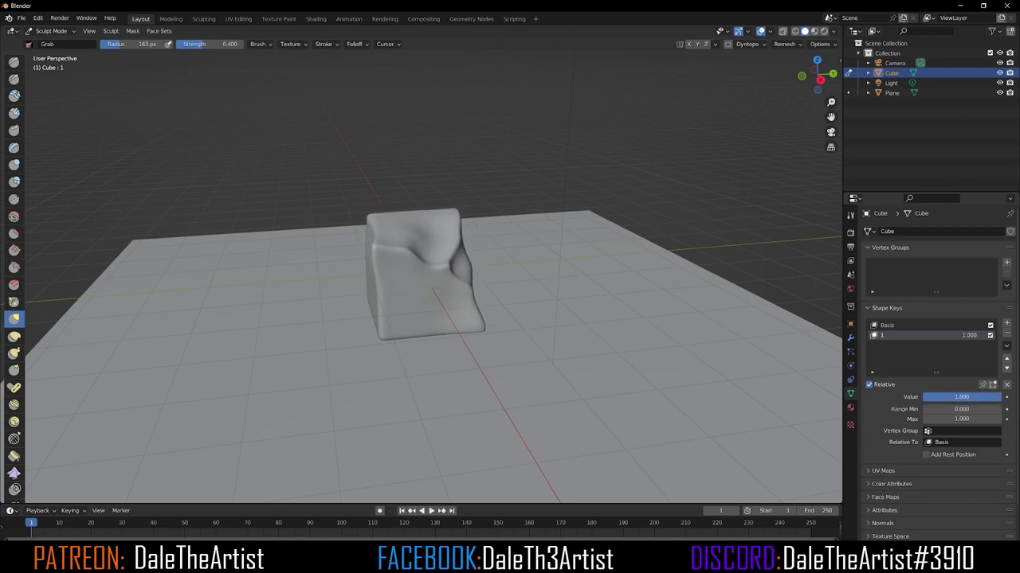
{"action": "left_click", "coordinate": [1006, 323]}
{"action": "double_click", "coordinate": [891, 347]}
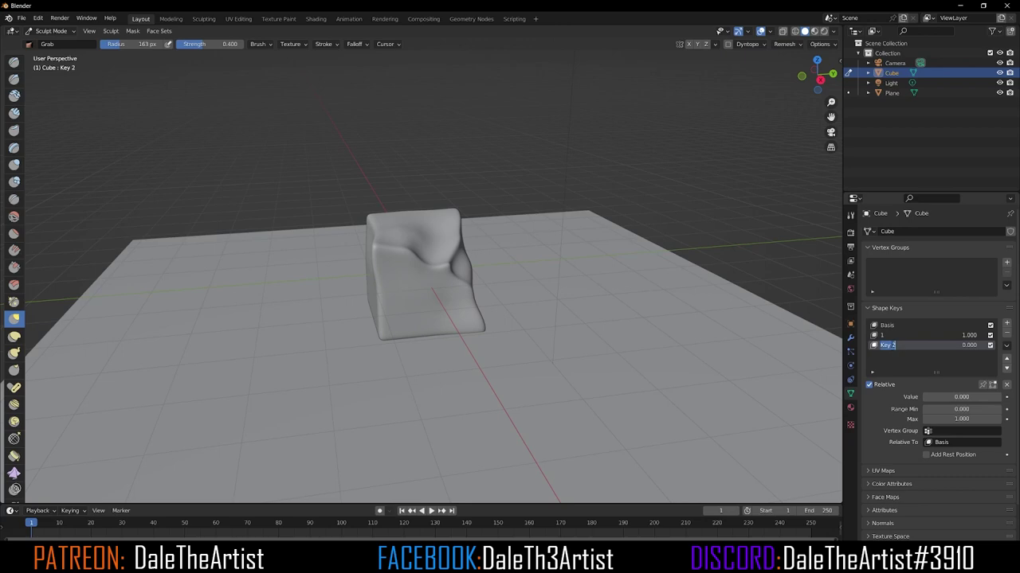
{"action": "type", "text": "2"}
{"action": "left_click_drag", "start_coordinate": [944, 402], "coordinate": [1002, 402]}
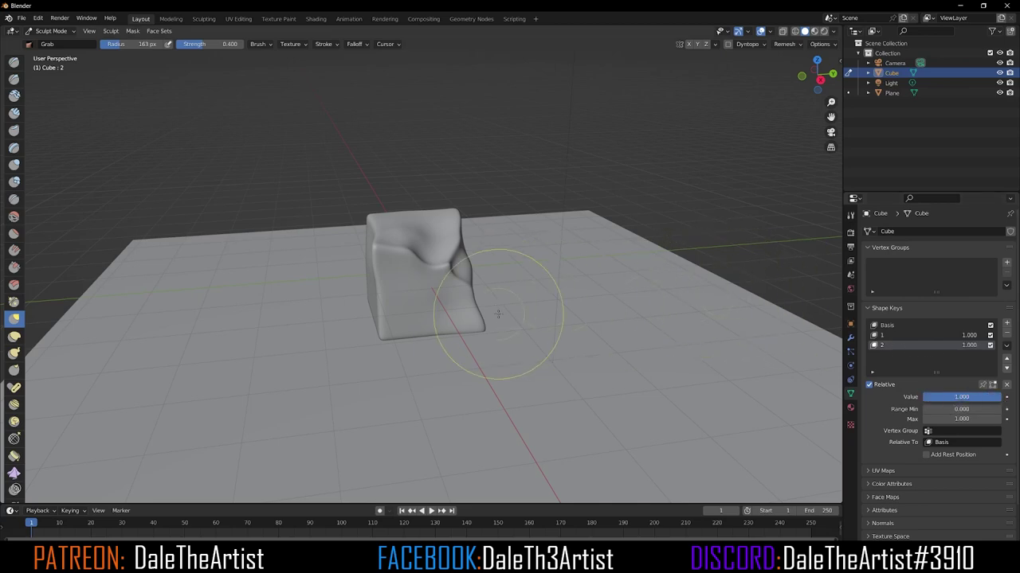
- Set the Grab brush to strength 0.580 and radius 264 px, and push the cube's upper back corner inward and down
{"action": "left_click_drag", "start_coordinate": [463, 215], "coordinate": [462, 183], "text": "ctrl+alt"}
{"action": "mouse_move", "coordinate": [462, 184]}
{"action": "left_mouse_down", "text": "alt"}
{"action": "mouse_move", "coordinate": [458, 203]}
{"action": "mouse_move", "coordinate": [448, 180]}
{"action": "left_mouse_up", "text": "alt"}
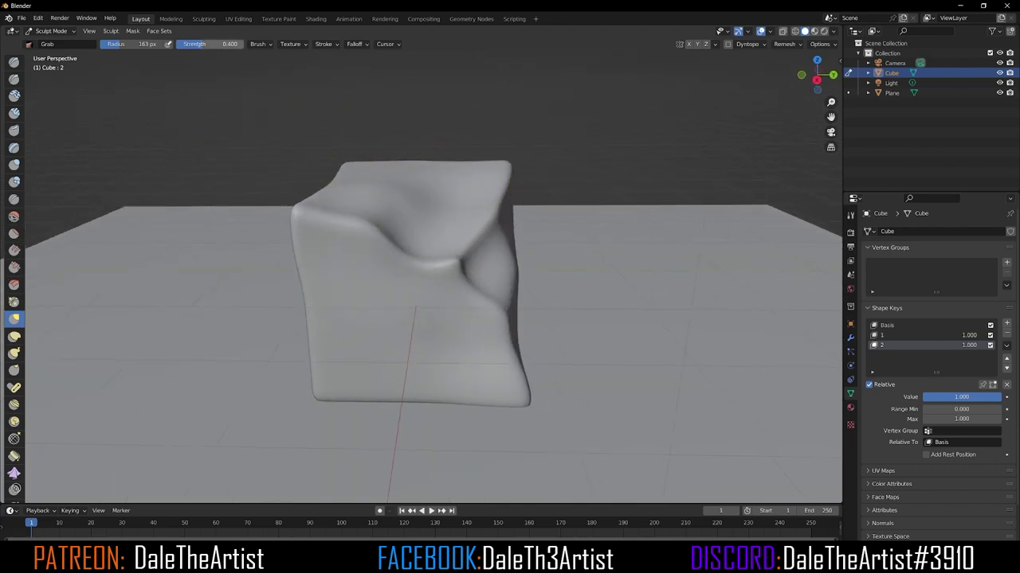
{"action": "left_click_drag", "start_coordinate": [203, 43], "coordinate": [216, 44]}
{"action": "key", "text": "f"}
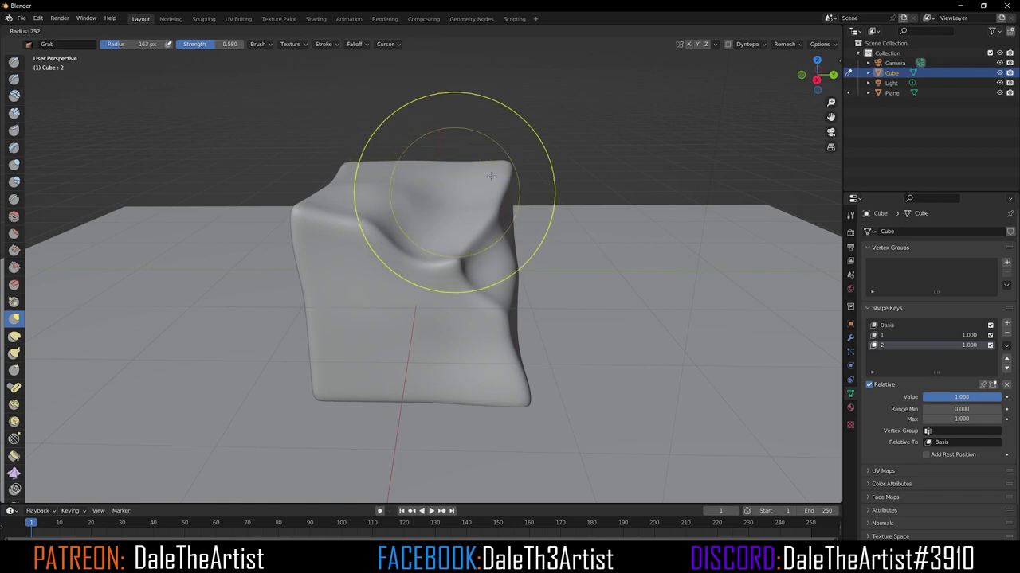
{"action": "left_click", "coordinate": [486, 179]}
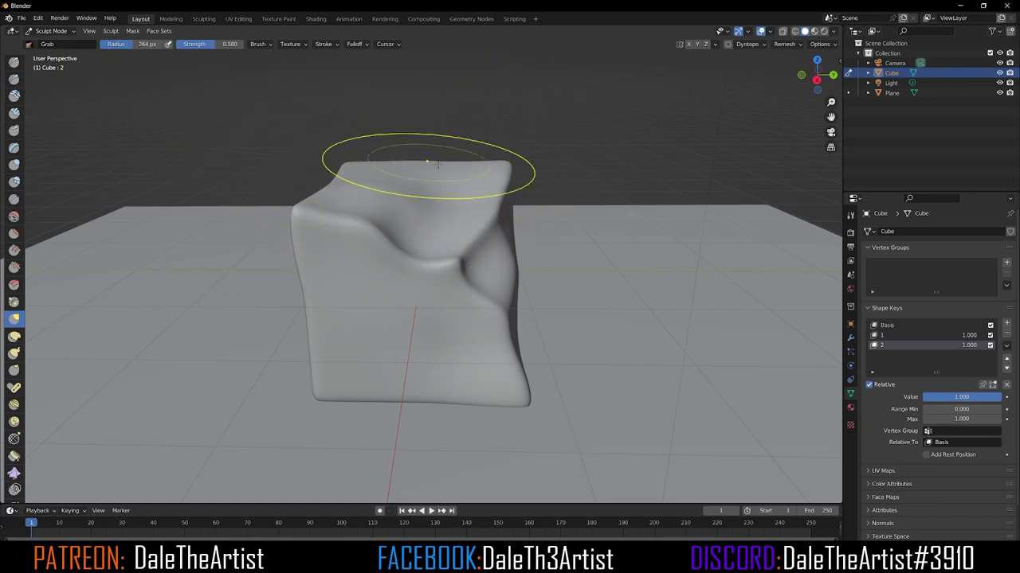
{"action": "left_click_drag", "start_coordinate": [496, 184], "coordinate": [485, 194]}
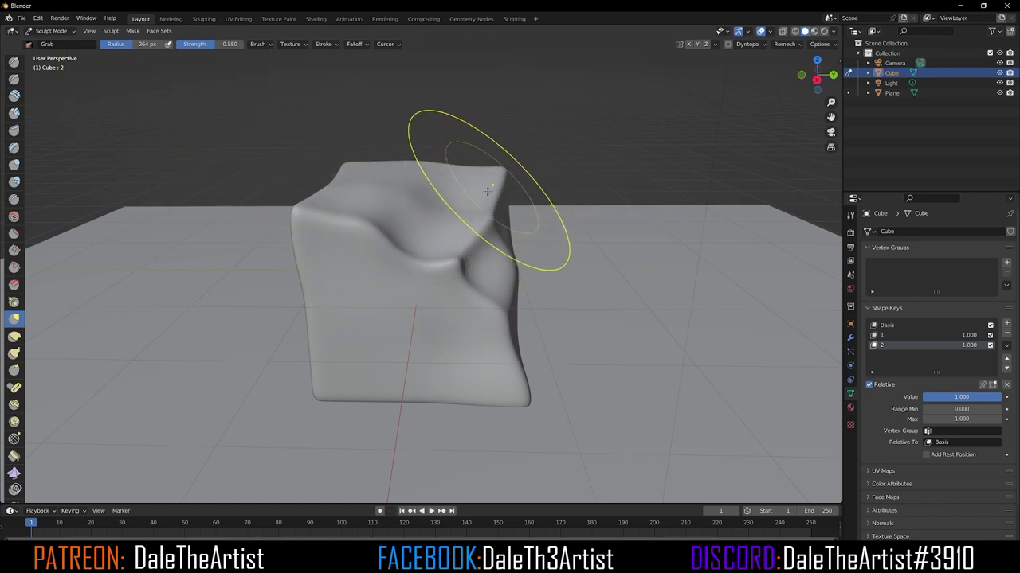
- Reduce the brush radius to 186 px and continue pressing in and smoothing the sagging upper front of the cube
{"action": "middle_click_drag", "start_coordinate": [457, 287], "coordinate": [342, 216]}
{"action": "mouse_move", "coordinate": [371, 164]}
{"action": "middle_mouse_down"}
{"action": "mouse_move", "coordinate": [493, 242]}
{"action": "mouse_move", "coordinate": [478, 246]}
{"action": "middle_mouse_up"}
{"action": "key", "text": "f"}
{"action": "left_click", "coordinate": [458, 253]}
{"action": "mouse_move", "coordinate": [446, 246]}
{"action": "left_mouse_down", "text": "shift"}
{"action": "mouse_move", "coordinate": [314, 228]}
{"action": "mouse_move", "coordinate": [467, 212]}
{"action": "left_mouse_up", "text": "shift"}
- Add wrinkles across the cube's caved-in top and front with the Cloth brush at radius 186 px and strength 0.500
{"action": "left_click", "coordinate": [14, 473]}
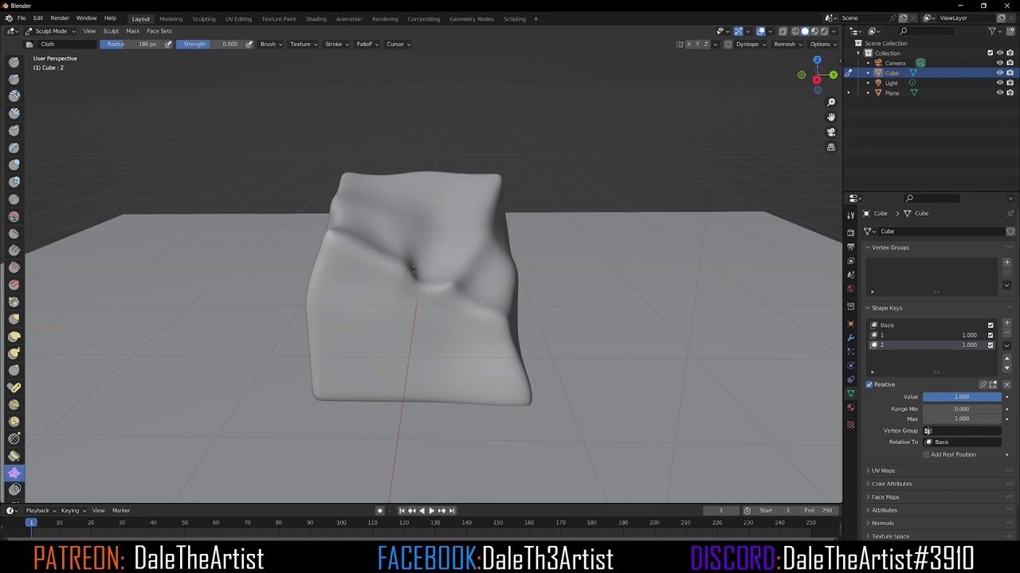
{"action": "left_click_drag", "start_coordinate": [411, 271], "coordinate": [406, 268]}
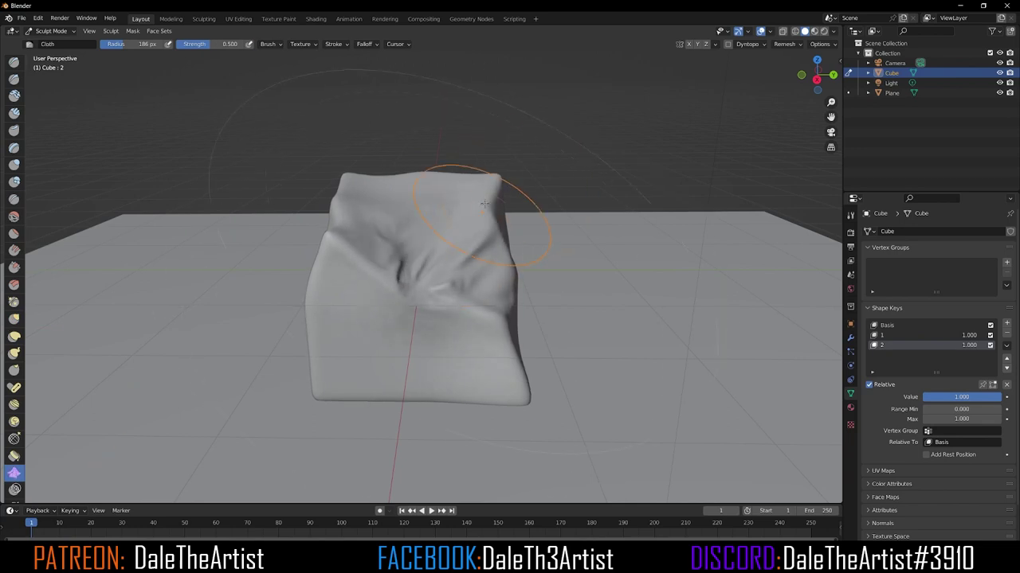
{"action": "mouse_move", "coordinate": [484, 203]}
{"action": "left_mouse_down"}
{"action": "mouse_move", "coordinate": [451, 217]}
{"action": "mouse_move", "coordinate": [484, 209]}
{"action": "mouse_move", "coordinate": [447, 207]}
{"action": "mouse_move", "coordinate": [484, 200]}
{"action": "mouse_move", "coordinate": [473, 209]}
{"action": "left_mouse_up"}
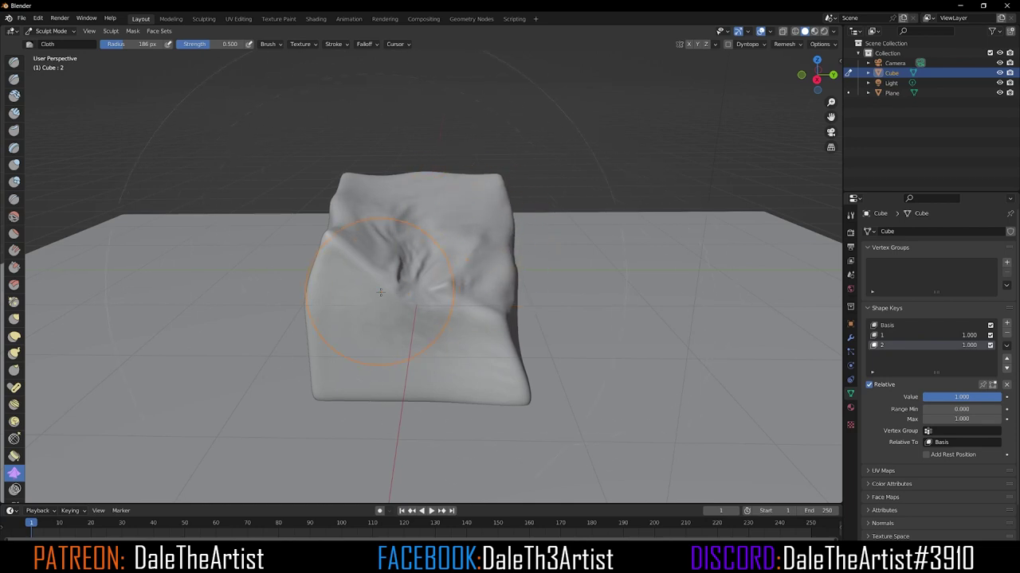
{"action": "left_click_drag", "start_coordinate": [380, 293], "coordinate": [368, 319]}
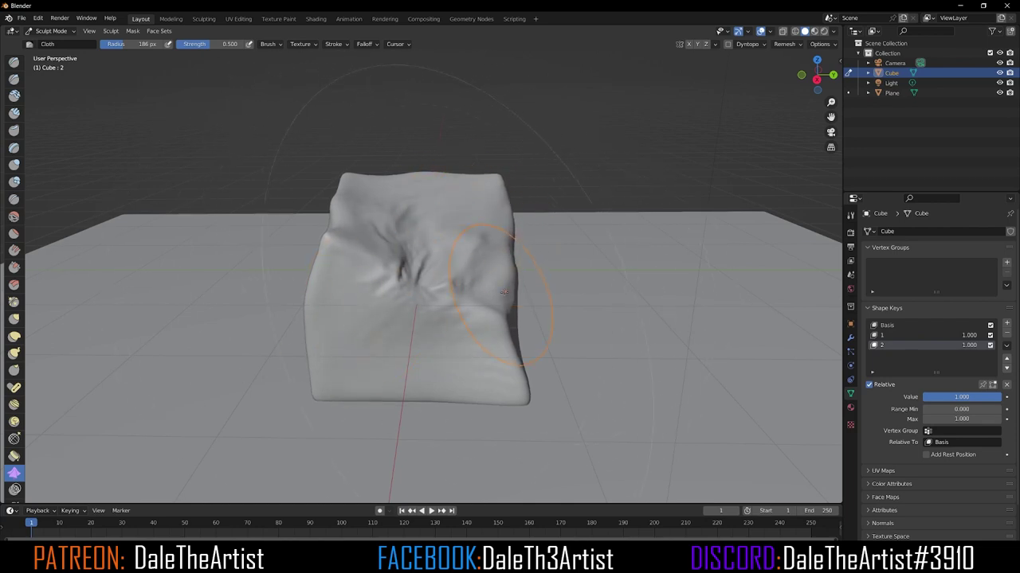
- Using Elastic Deform at a radius of 273 px, pull the cube's caved-in upper surface further back and down
{"action": "mouse_move", "coordinate": [504, 292]}
{"action": "middle_mouse_down"}
{"action": "mouse_move", "coordinate": [558, 271]}
{"action": "mouse_move", "coordinate": [501, 231]}
{"action": "middle_mouse_up"}
{"action": "key", "text": "g"}
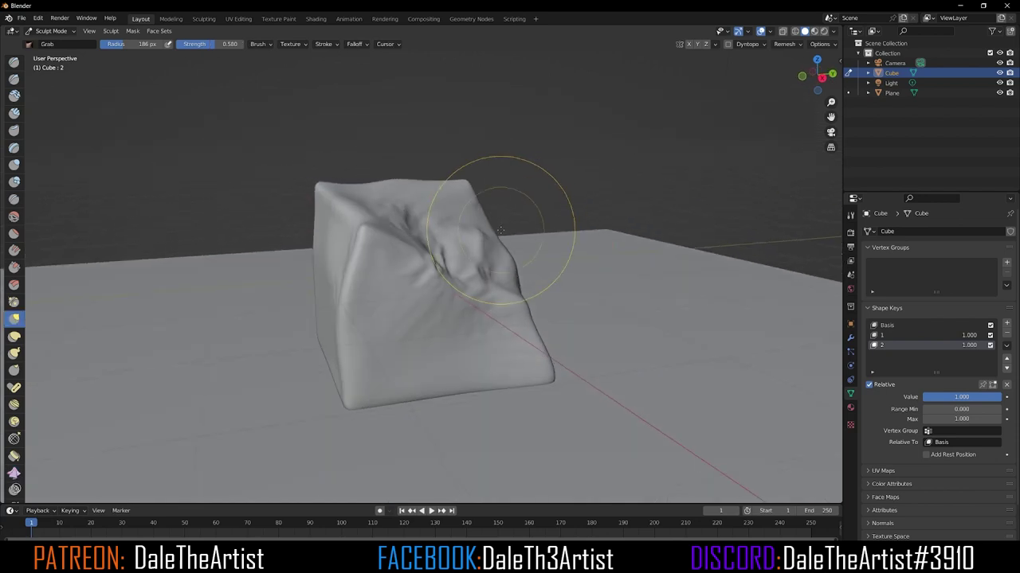
{"action": "key", "text": "f"}
{"action": "left_click", "coordinate": [608, 231]}
{"action": "left_click", "coordinate": [14, 336]}
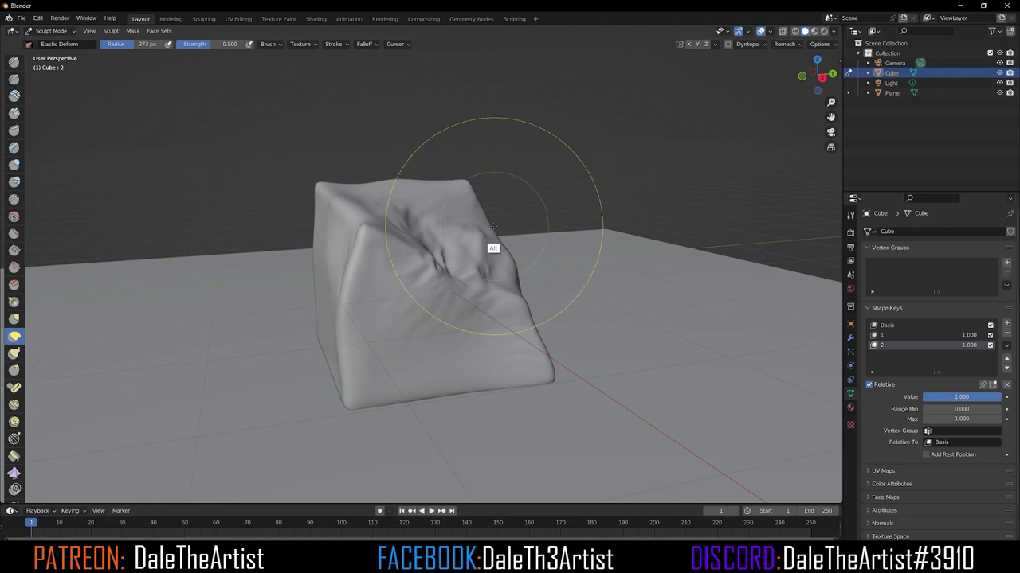
{"action": "middle_click_drag", "start_coordinate": [493, 227], "coordinate": [505, 237]}
{"action": "mouse_move", "coordinate": [468, 253]}
{"action": "left_mouse_down"}
{"action": "mouse_move", "coordinate": [438, 241]}
{"action": "mouse_move", "coordinate": [387, 263]}
{"action": "mouse_move", "coordinate": [387, 282]}
{"action": "left_mouse_up"}
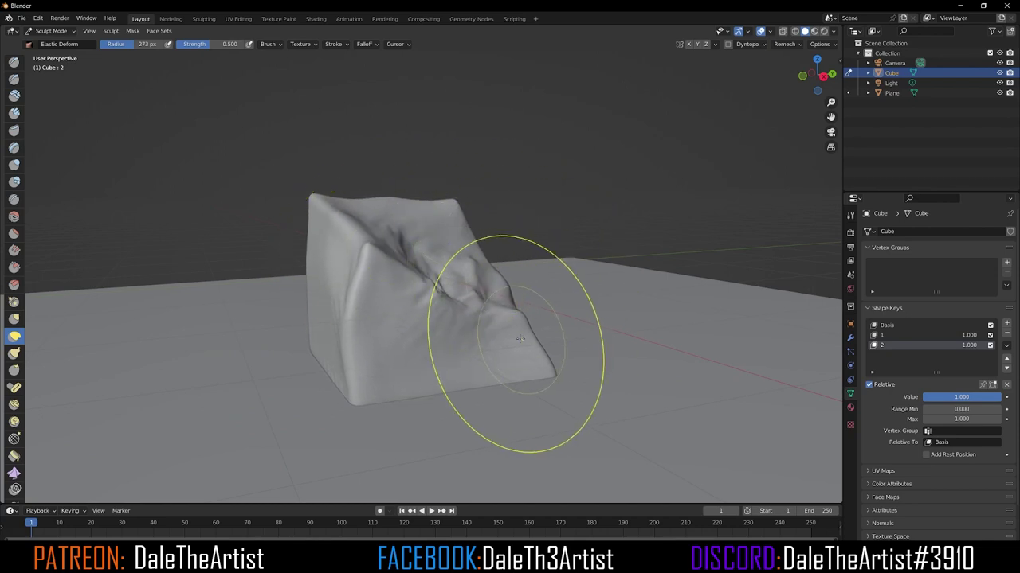
- Using Elastic Deform at radii of about 127 and 97 px, pull the cube's front base edge and lower corner outward over the plane
{"action": "key", "text": "f"}
{"action": "left_click", "coordinate": [556, 337]}
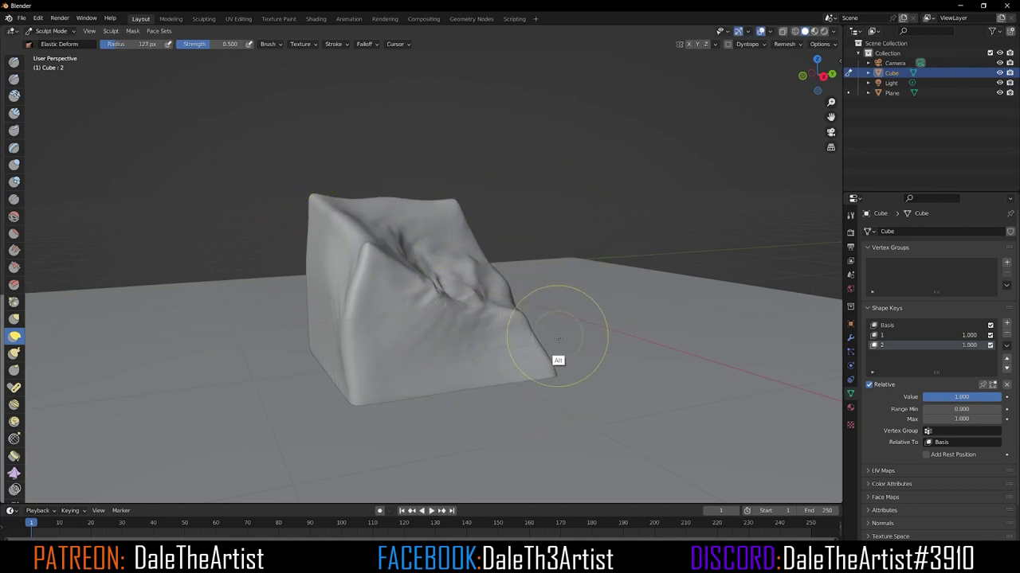
{"action": "mouse_move", "coordinate": [559, 339]}
{"action": "left_mouse_down", "text": "alt"}
{"action": "mouse_move", "coordinate": [518, 344]}
{"action": "mouse_move", "coordinate": [507, 307]}
{"action": "mouse_move", "coordinate": [546, 327]}
{"action": "mouse_move", "coordinate": [532, 303]}
{"action": "mouse_move", "coordinate": [540, 298]}
{"action": "mouse_move", "coordinate": [521, 358]}
{"action": "left_mouse_up", "text": "alt"}
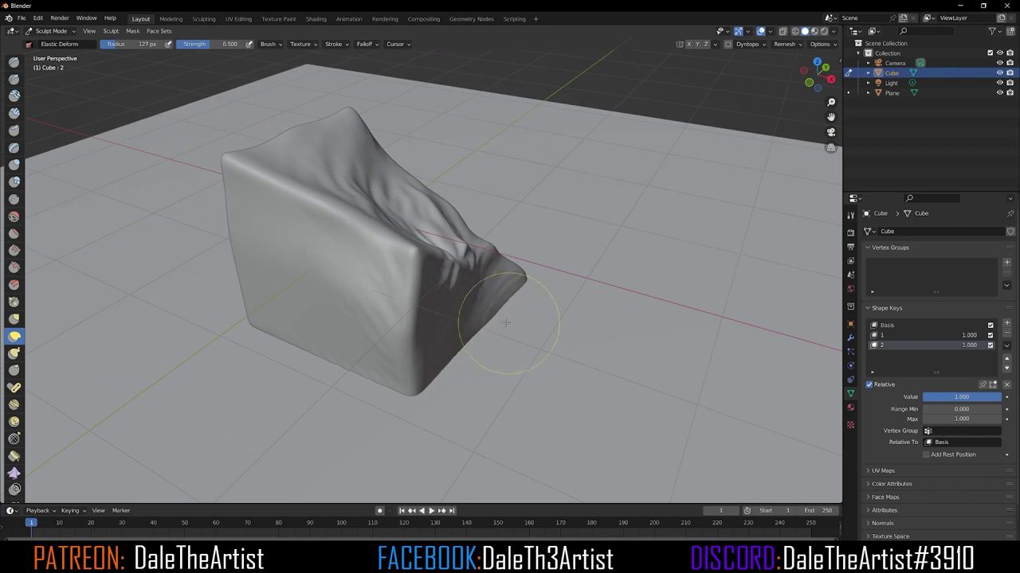
{"action": "left_click_drag", "start_coordinate": [482, 309], "coordinate": [524, 322]}
{"action": "key", "text": "f"}
{"action": "left_click", "coordinate": [525, 317]}
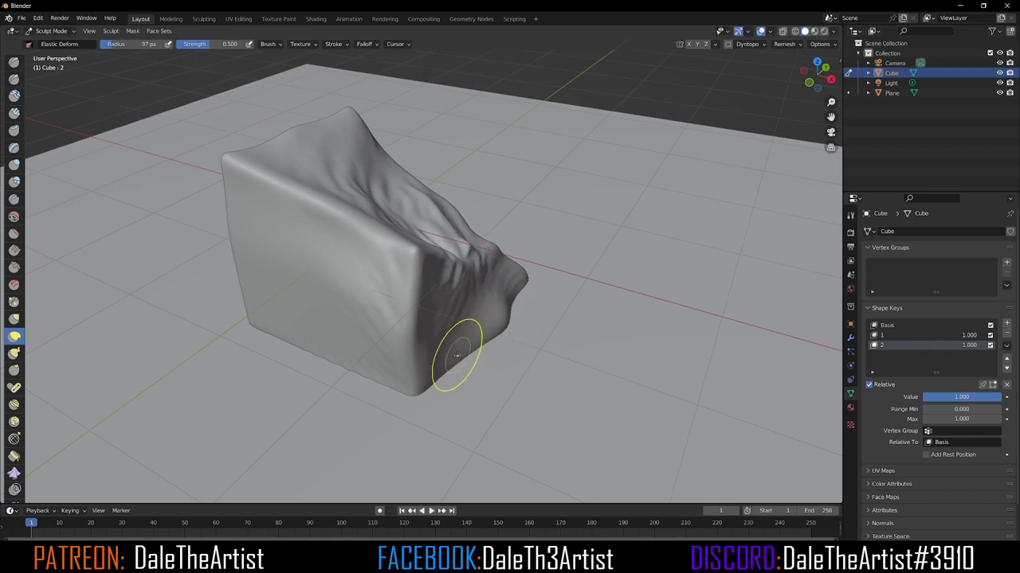
{"action": "mouse_move", "coordinate": [455, 353]}
{"action": "left_mouse_down"}
{"action": "mouse_move", "coordinate": [467, 364]}
{"action": "mouse_move", "coordinate": [443, 390]}
{"action": "left_mouse_up"}
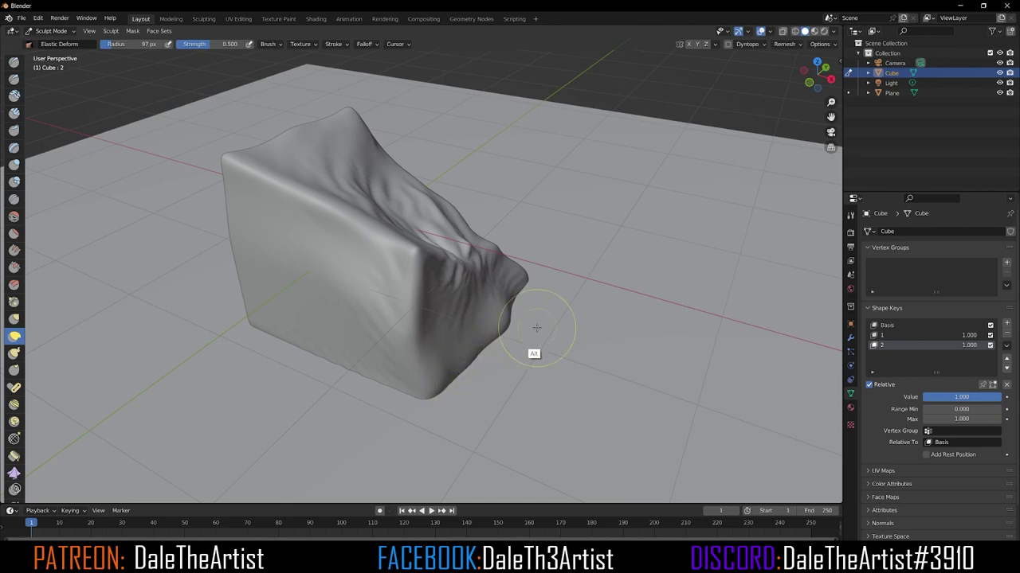
- Deform the cube's side and upper front corner with Elastic Deform at a radius of 97 px
{"action": "mouse_move", "coordinate": [535, 328]}
{"action": "left_mouse_down", "text": "alt"}
{"action": "mouse_move", "coordinate": [476, 344]}
{"action": "mouse_move", "coordinate": [514, 332]}
{"action": "left_mouse_up", "text": "alt"}
{"action": "left_click_drag", "start_coordinate": [540, 298], "coordinate": [481, 299], "text": "alt"}
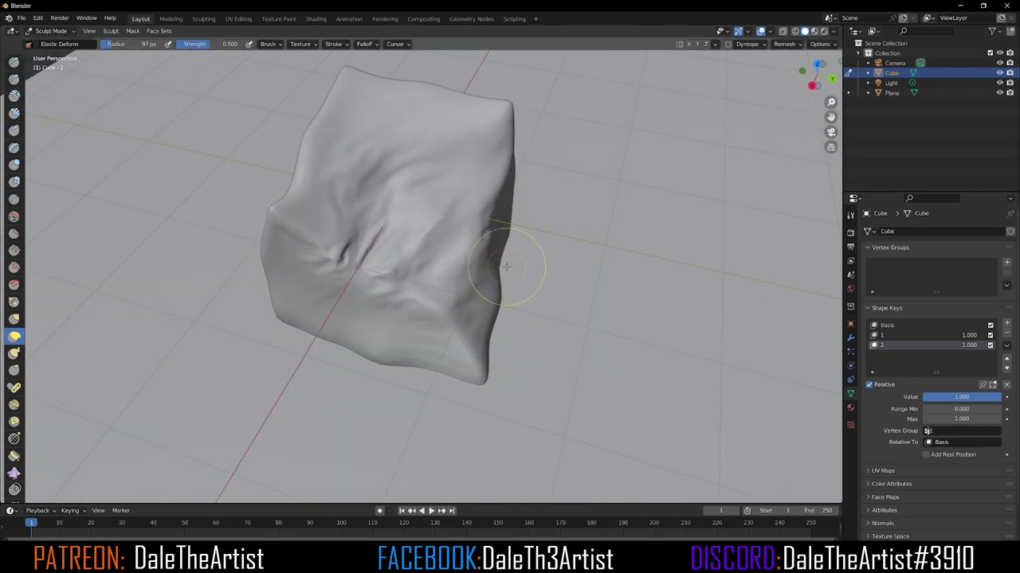
{"action": "mouse_move", "coordinate": [502, 268]}
{"action": "left_mouse_down"}
{"action": "mouse_move", "coordinate": [539, 221]}
{"action": "mouse_move", "coordinate": [467, 182]}
{"action": "left_mouse_up"}
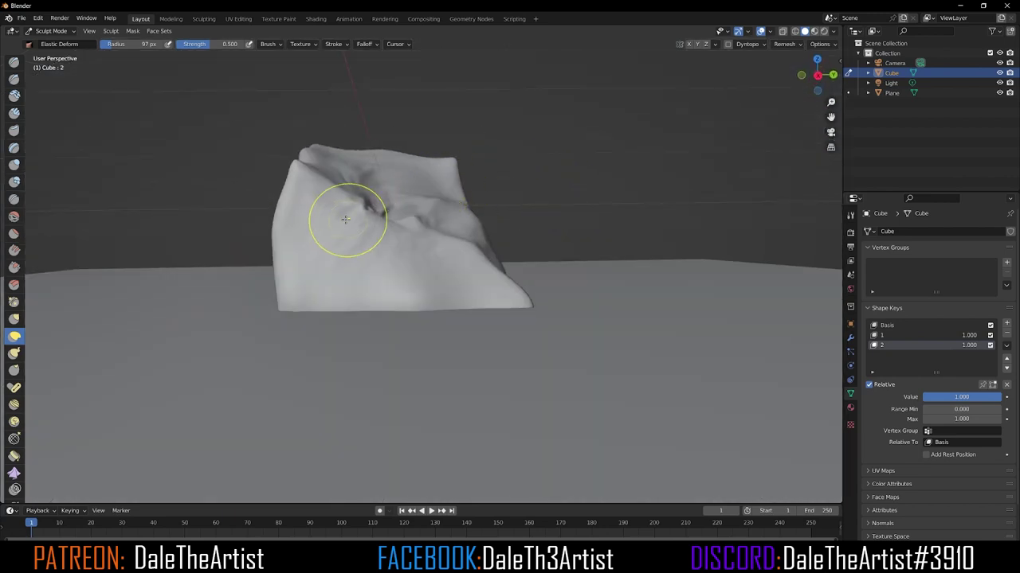
{"action": "mouse_move", "coordinate": [309, 200]}
{"action": "left_mouse_down"}
{"action": "mouse_move", "coordinate": [328, 182]}
{"action": "mouse_move", "coordinate": [318, 160]}
{"action": "mouse_move", "coordinate": [317, 173]}
{"action": "mouse_move", "coordinate": [372, 200]}
{"action": "left_mouse_up"}
{"action": "scroll", "coordinate": [374, 199], "scroll_direction": "down", "scroll_amount": 3}
{"action": "middle_click_drag", "start_coordinate": [429, 253], "coordinate": [393, 221]}
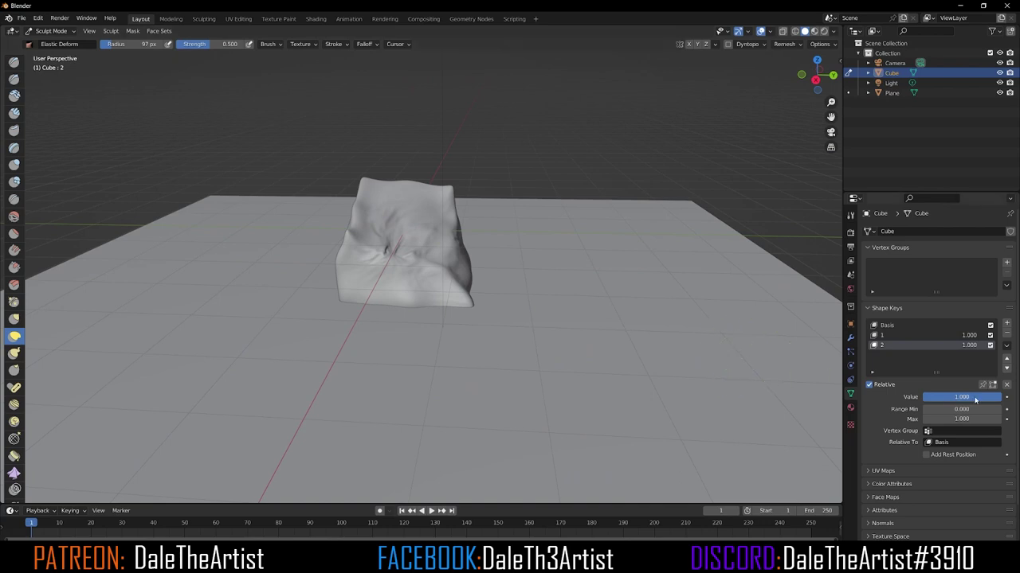
- Test shape key 2's value and leave it at 1.000, and add another shape key named 3 with its value at 1.000
{"action": "left_click_drag", "start_coordinate": [975, 400], "coordinate": [1000, 400]}
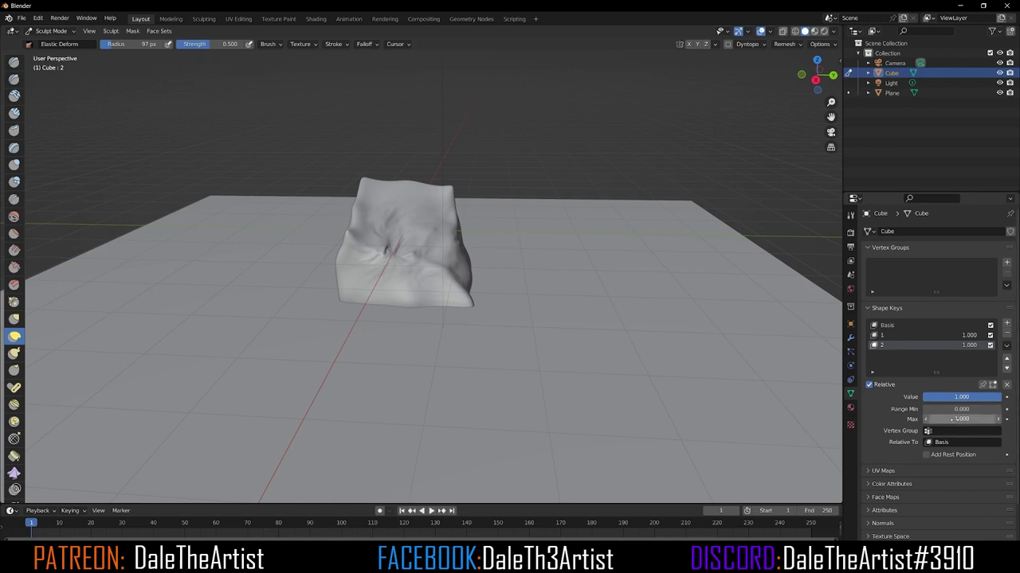
{"action": "left_click", "coordinate": [1006, 324]}
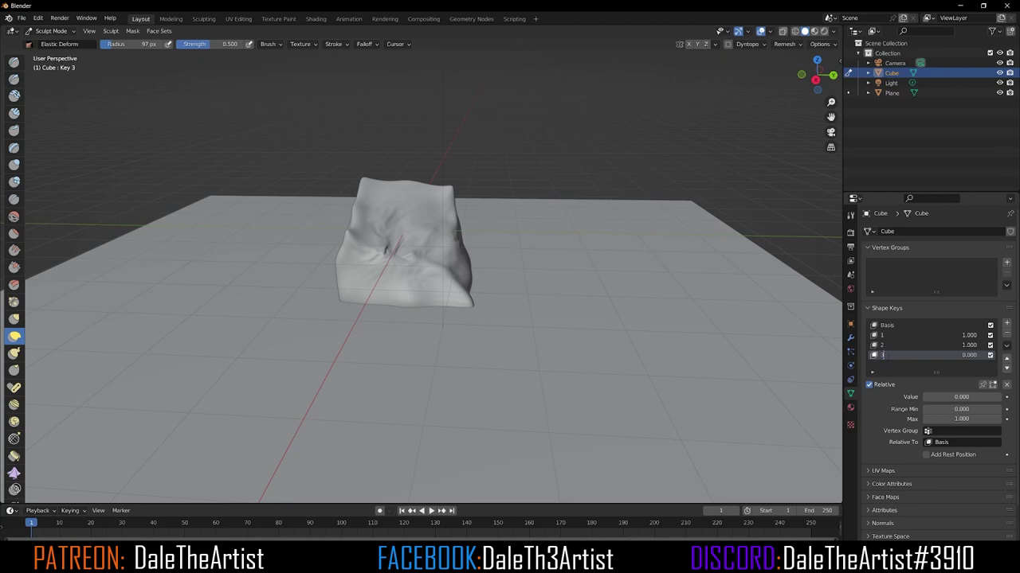
{"action": "left_click_drag", "start_coordinate": [947, 397], "coordinate": [1002, 397]}
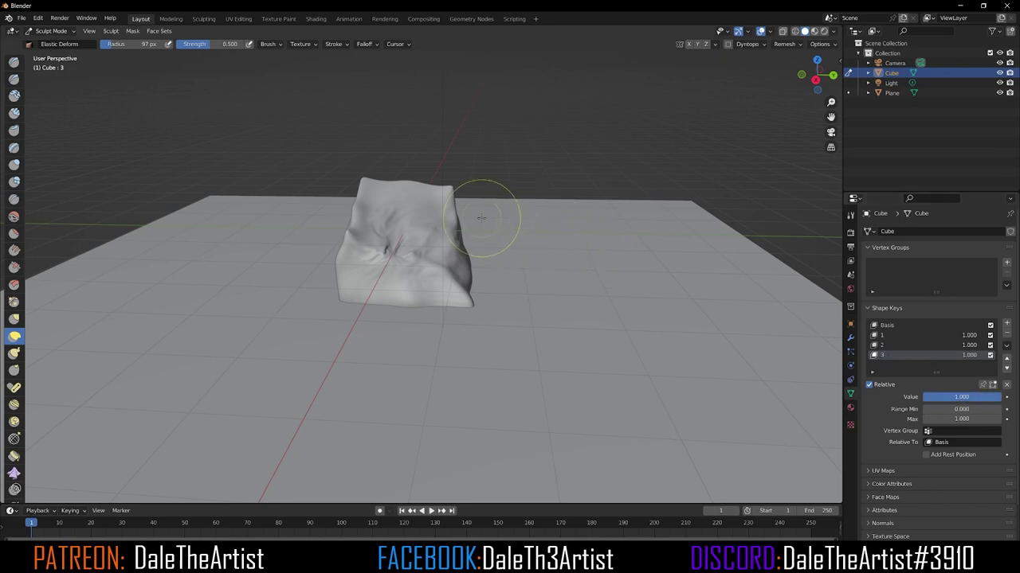
- Using Grab at a radius of about 202 px, pull the cube's top surface and upper edges down on shape key 3
{"action": "key", "text": "g"}
{"action": "key", "text": "f"}
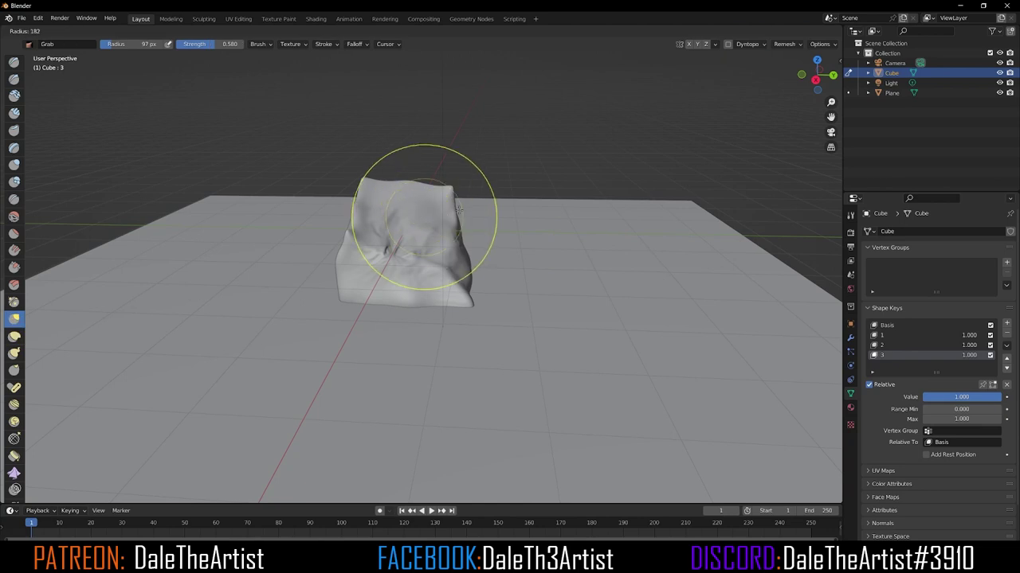
{"action": "left_click", "coordinate": [463, 210]}
{"action": "left_click_drag", "start_coordinate": [390, 194], "coordinate": [390, 211]}
{"action": "mouse_move", "coordinate": [389, 202]}
{"action": "left_mouse_down"}
{"action": "mouse_move", "coordinate": [433, 209]}
{"action": "mouse_move", "coordinate": [395, 237]}
{"action": "left_mouse_up"}
{"action": "middle_click_drag", "start_coordinate": [395, 237], "coordinate": [510, 239]}
{"action": "scroll", "coordinate": [446, 239], "scroll_direction": "up", "scroll_amount": 3}
{"action": "left_click_drag", "start_coordinate": [451, 243], "coordinate": [451, 259]}
{"action": "left_click_drag", "start_coordinate": [408, 196], "coordinate": [402, 219]}
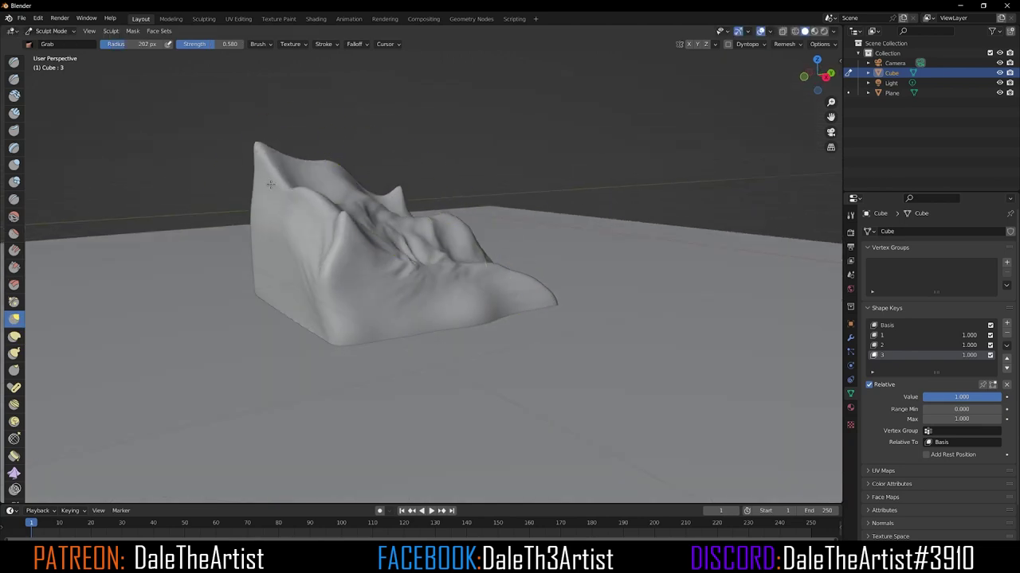
{"action": "left_click_drag", "start_coordinate": [347, 196], "coordinate": [354, 223]}
- With a resized Grab brush, pull the slumped cube's side and lower edge outward over the plane
{"action": "mouse_move", "coordinate": [412, 242]}
{"action": "middle_mouse_down"}
{"action": "mouse_move", "coordinate": [515, 337]}
{"action": "mouse_move", "coordinate": [547, 310]}
{"action": "mouse_move", "coordinate": [514, 305]}
{"action": "middle_mouse_up"}
{"action": "key", "text": "f"}
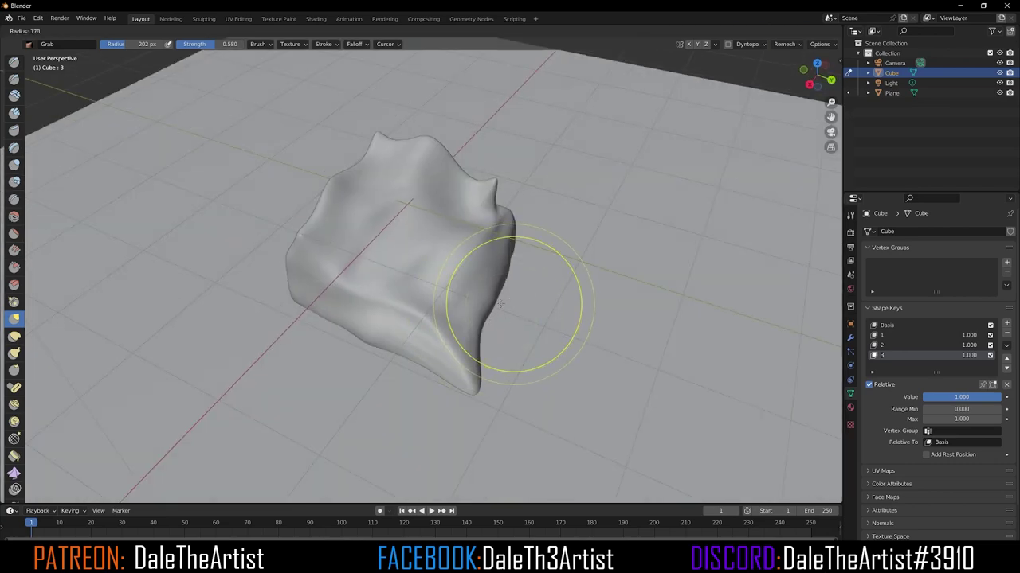
{"action": "left_click", "coordinate": [576, 306]}
{"action": "mouse_move", "coordinate": [575, 306]}
{"action": "middle_mouse_down"}
{"action": "mouse_move", "coordinate": [512, 309]}
{"action": "mouse_move", "coordinate": [513, 269]}
{"action": "mouse_move", "coordinate": [368, 348]}
{"action": "mouse_move", "coordinate": [469, 353]}
{"action": "mouse_move", "coordinate": [510, 271]}
{"action": "mouse_move", "coordinate": [521, 390]}
{"action": "mouse_move", "coordinate": [455, 285]}
{"action": "mouse_move", "coordinate": [340, 284]}
{"action": "middle_mouse_up"}
{"action": "left_click_drag", "start_coordinate": [376, 296], "coordinate": [350, 311]}
{"action": "left_click_drag", "start_coordinate": [336, 228], "coordinate": [318, 238]}
- Using Grab at a radius of about 353 px, pull the cube's remaining high back part down and outward
{"action": "middle_click_drag", "start_coordinate": [323, 266], "coordinate": [595, 232]}
{"action": "key", "text": "f"}
{"action": "left_click", "coordinate": [607, 191]}
{"action": "left_click_drag", "start_coordinate": [426, 166], "coordinate": [384, 208]}
- Pull the melted shape outward with a resized Elastic Deform brush and smooth its pointed peaks
{"action": "left_click", "coordinate": [13, 336]}
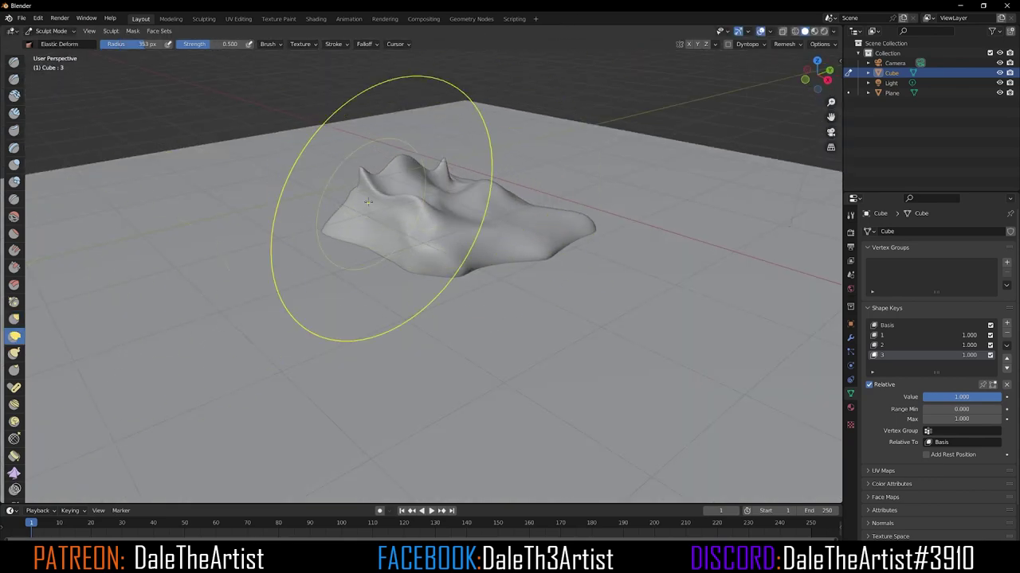
{"action": "key", "text": "f"}
{"action": "left_click", "coordinate": [454, 213]}
{"action": "middle_click_drag", "start_coordinate": [454, 214], "coordinate": [524, 253]}
{"action": "left_click_drag", "start_coordinate": [524, 254], "coordinate": [581, 210]}
{"action": "left_click_drag", "start_coordinate": [372, 199], "coordinate": [454, 233], "text": "shift"}
{"action": "middle_click_drag", "start_coordinate": [525, 268], "coordinate": [387, 239]}
- Add cloth-like folds across the melted shape's upper surface using the Cloth brush at a radius of 168 px
{"action": "left_click", "coordinate": [14, 473]}
{"action": "middle_click_drag", "start_coordinate": [547, 212], "coordinate": [521, 221]}
{"action": "mouse_move", "coordinate": [483, 225]}
{"action": "left_mouse_down"}
{"action": "mouse_move", "coordinate": [494, 289]}
{"action": "mouse_move", "coordinate": [515, 279]}
{"action": "mouse_move", "coordinate": [423, 195]}
{"action": "left_mouse_up"}
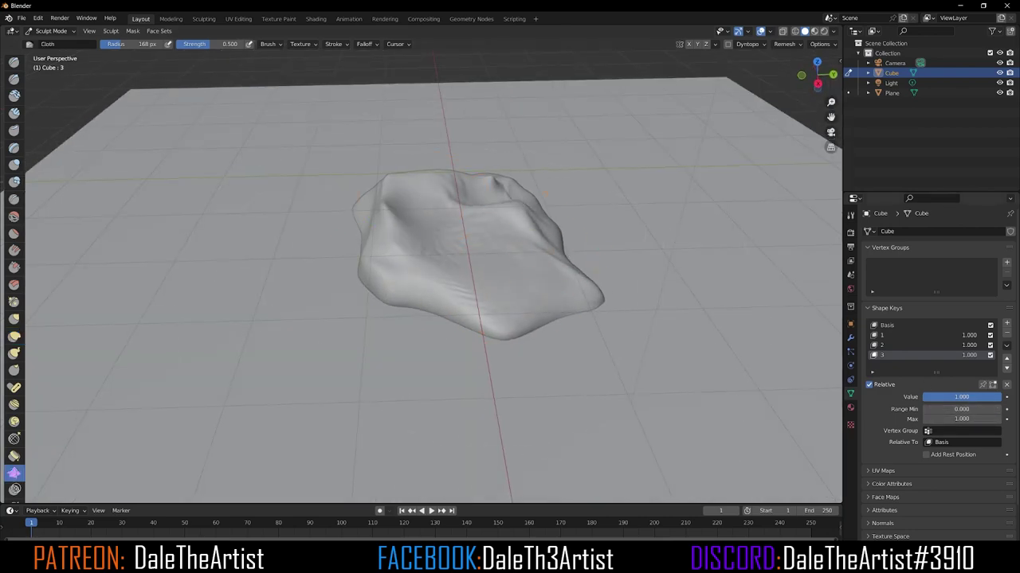
- Test shape key 3's value and leave it at 1.000, and add another shape key named 4 with its value at 1.000
{"action": "mouse_move", "coordinate": [996, 397]}
{"action": "left_mouse_down"}
{"action": "mouse_move", "coordinate": [923, 397]}
{"action": "mouse_move", "coordinate": [1001, 397]}
{"action": "mouse_move", "coordinate": [924, 397]}
{"action": "mouse_move", "coordinate": [987, 396]}
{"action": "left_mouse_up"}
{"action": "left_click", "coordinate": [1006, 325]}
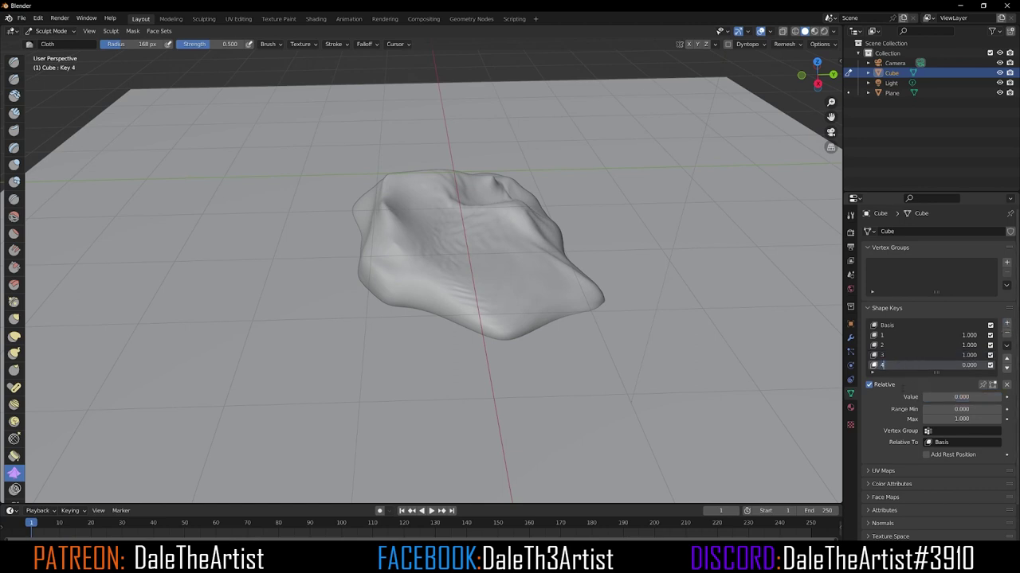
{"action": "key", "text": "Return"}
{"action": "left_click_drag", "start_coordinate": [941, 397], "coordinate": [1002, 398]}
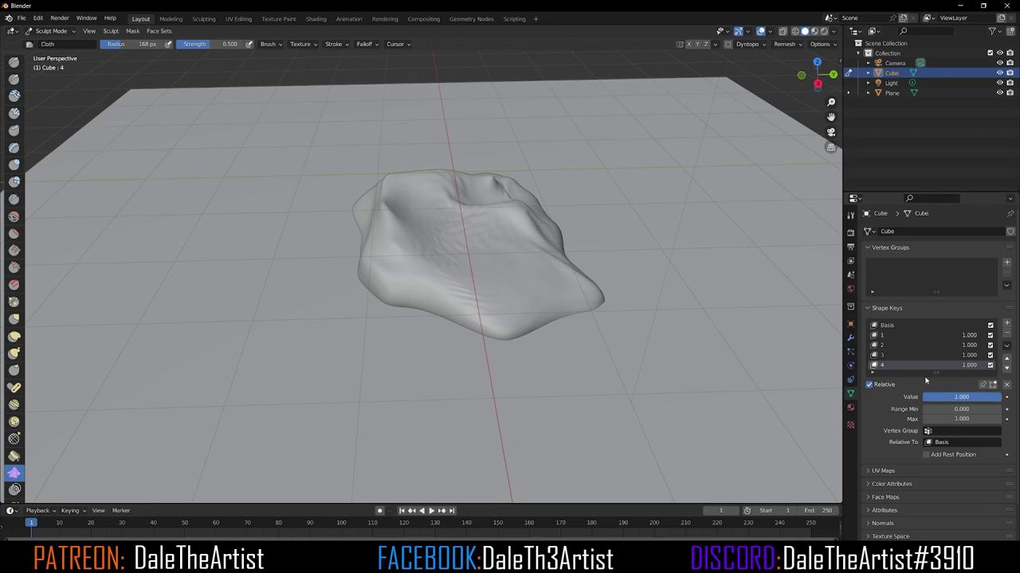
- Starting with Grab at a radius of about 350 px, pull the melted shape's edge outward on shape key 4
{"action": "key", "text": "g"}
{"action": "key", "text": "f"}
{"action": "left_click", "coordinate": [587, 240]}
{"action": "left_click_drag", "start_coordinate": [505, 204], "coordinate": [505, 171], "text": "alt"}
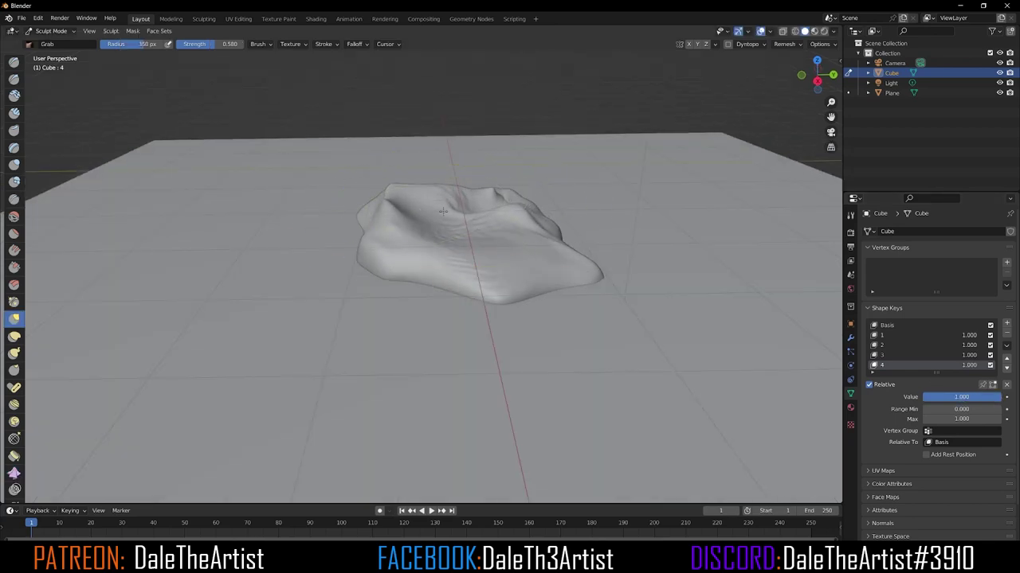
{"action": "left_click_drag", "start_coordinate": [478, 263], "coordinate": [545, 294], "text": "alt"}
{"action": "key", "text": "f"}
{"action": "left_click", "coordinate": [484, 283]}
{"action": "mouse_move", "coordinate": [487, 280]}
{"action": "left_mouse_down", "text": "alt"}
{"action": "mouse_move", "coordinate": [585, 297]}
{"action": "mouse_move", "coordinate": [467, 298]}
{"action": "mouse_move", "coordinate": [490, 272]}
{"action": "left_mouse_up", "text": "alt"}
{"action": "left_click_drag", "start_coordinate": [497, 238], "coordinate": [526, 223]}
- Stretch the melted shape further over the plane with Grab, varying the brush radius and ending at about 360 px
{"action": "middle_click_drag", "start_coordinate": [669, 294], "coordinate": [596, 255]}
{"action": "key", "text": "f"}
{"action": "left_click", "coordinate": [558, 255]}
{"action": "mouse_move", "coordinate": [510, 219]}
{"action": "middle_mouse_down"}
{"action": "mouse_move", "coordinate": [544, 228]}
{"action": "mouse_move", "coordinate": [535, 247]}
{"action": "middle_mouse_up"}
{"action": "left_click_drag", "start_coordinate": [568, 208], "coordinate": [502, 219], "text": "alt"}
{"action": "left_click_drag", "start_coordinate": [601, 234], "coordinate": [499, 191], "text": "alt+shift"}
{"action": "mouse_move", "coordinate": [497, 239]}
{"action": "left_mouse_down"}
{"action": "mouse_move", "coordinate": [561, 232]}
{"action": "mouse_move", "coordinate": [494, 200]}
{"action": "left_mouse_up"}
{"action": "mouse_move", "coordinate": [478, 188]}
{"action": "left_mouse_down"}
{"action": "mouse_move", "coordinate": [512, 179]}
{"action": "mouse_move", "coordinate": [358, 130]}
{"action": "mouse_move", "coordinate": [512, 186]}
{"action": "mouse_move", "coordinate": [510, 136]}
{"action": "mouse_move", "coordinate": [603, 150]}
{"action": "mouse_move", "coordinate": [549, 228]}
{"action": "left_mouse_up"}
{"action": "key", "text": "f"}
{"action": "left_click", "coordinate": [417, 219]}
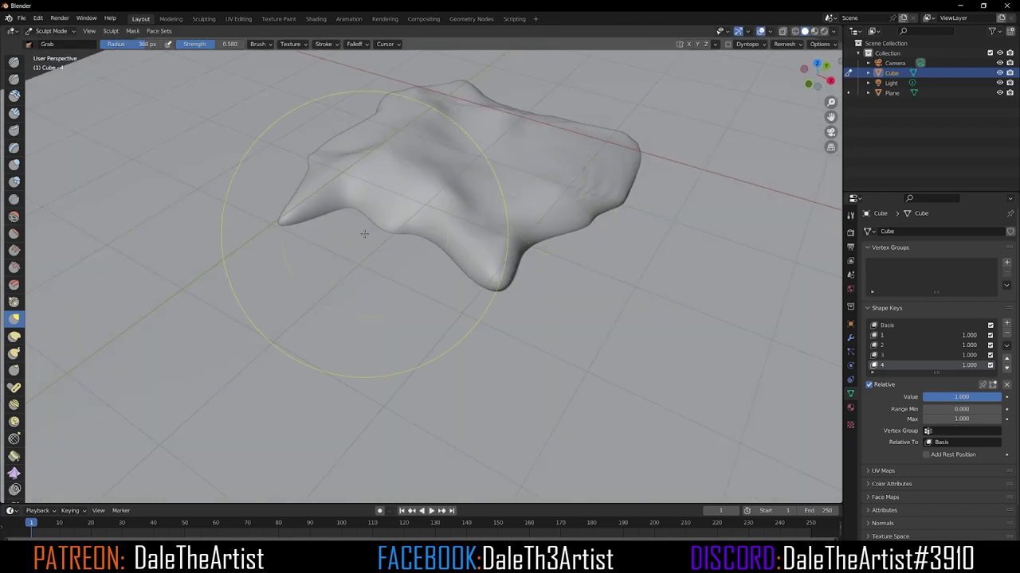
- Flatten the melted shape's upper surface using Flatten/Contrast at a radius of about 230 px
{"action": "left_click", "coordinate": [13, 234]}
{"action": "key", "text": "f"}
{"action": "left_click", "coordinate": [278, 243]}
{"action": "mouse_move", "coordinate": [434, 167]}
{"action": "left_mouse_down", "text": "alt"}
{"action": "mouse_move", "coordinate": [438, 221]}
{"action": "mouse_move", "coordinate": [461, 167]}
{"action": "mouse_move", "coordinate": [518, 283]}
{"action": "left_mouse_up", "text": "alt"}
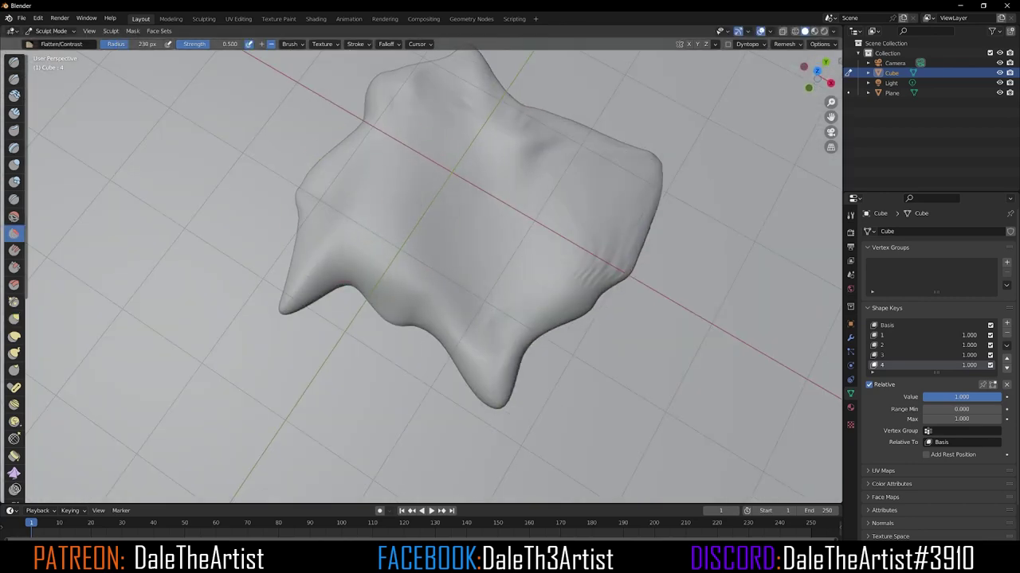
- Add wrinkles across the flattened shape using Cloth at a radius of 167 px, and test shape key 4's value, leaving it at 1.000
{"action": "left_click", "coordinate": [13, 472]}
{"action": "key", "text": "f"}
{"action": "left_click", "coordinate": [442, 240]}
{"action": "mouse_move", "coordinate": [441, 240]}
{"action": "left_mouse_down"}
{"action": "mouse_move", "coordinate": [445, 223]}
{"action": "mouse_move", "coordinate": [596, 194]}
{"action": "left_mouse_up"}
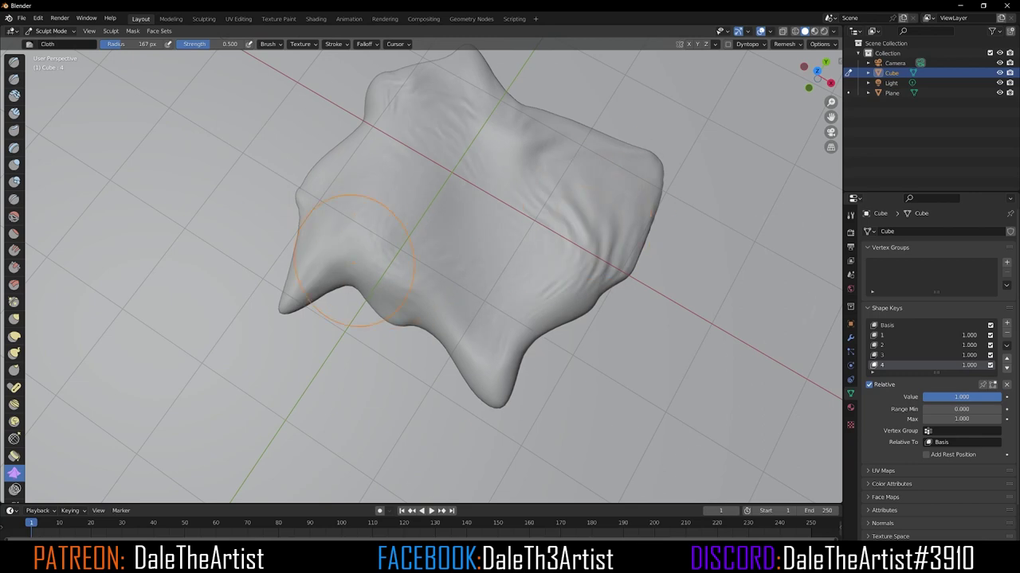
{"action": "scroll", "coordinate": [691, 194], "scroll_direction": "down", "scroll_amount": 5}
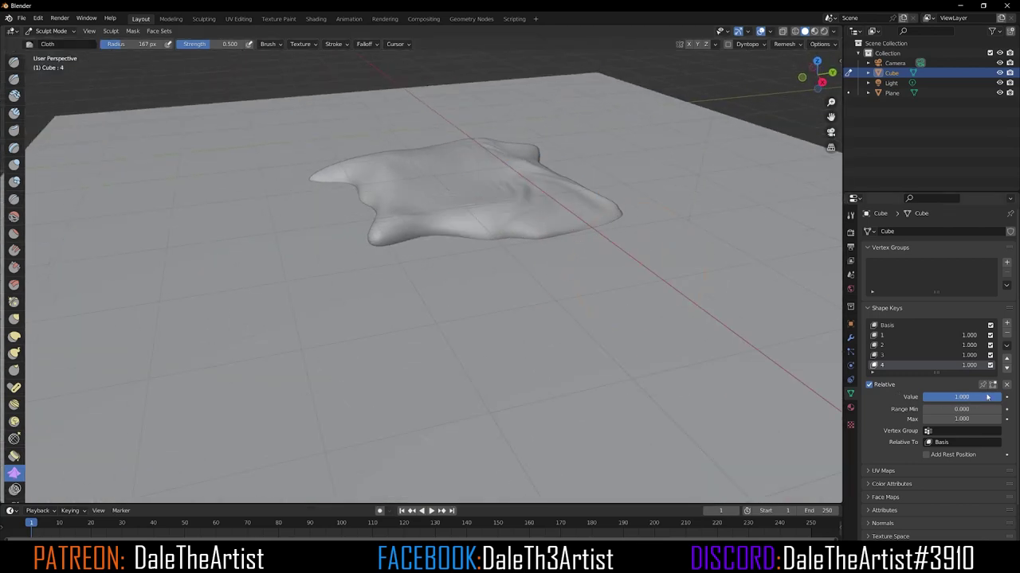
{"action": "mouse_move", "coordinate": [995, 396]}
{"action": "left_mouse_down"}
{"action": "mouse_move", "coordinate": [922, 397]}
{"action": "mouse_move", "coordinate": [992, 396]}
{"action": "left_mouse_up"}
- Turn on auto keying and set the values of shape keys 1 to 4 to 0.000
{"action": "left_click", "coordinate": [885, 335]}
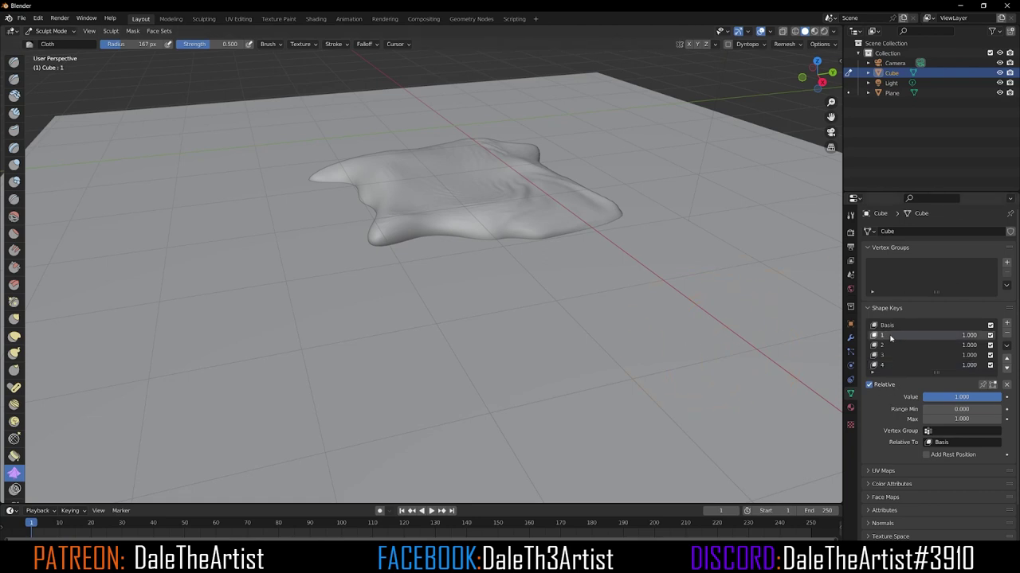
{"action": "left_click", "coordinate": [379, 511]}
{"action": "left_click_drag", "start_coordinate": [970, 339], "coordinate": [890, 338]}
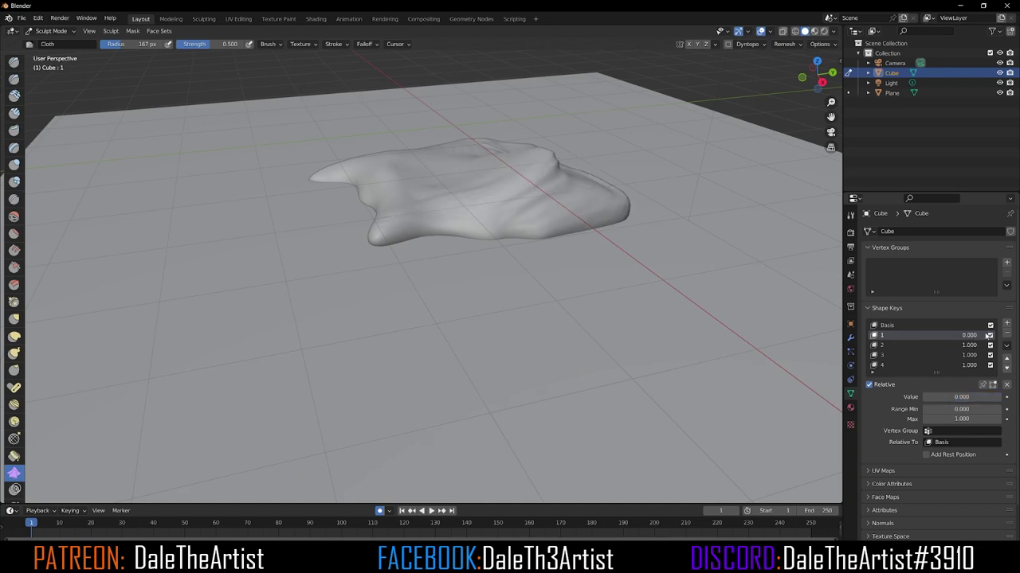
{"action": "mouse_move", "coordinate": [954, 349]}
{"action": "left_mouse_down"}
{"action": "mouse_move", "coordinate": [916, 348]}
{"action": "mouse_move", "coordinate": [961, 364]}
{"action": "left_mouse_up"}
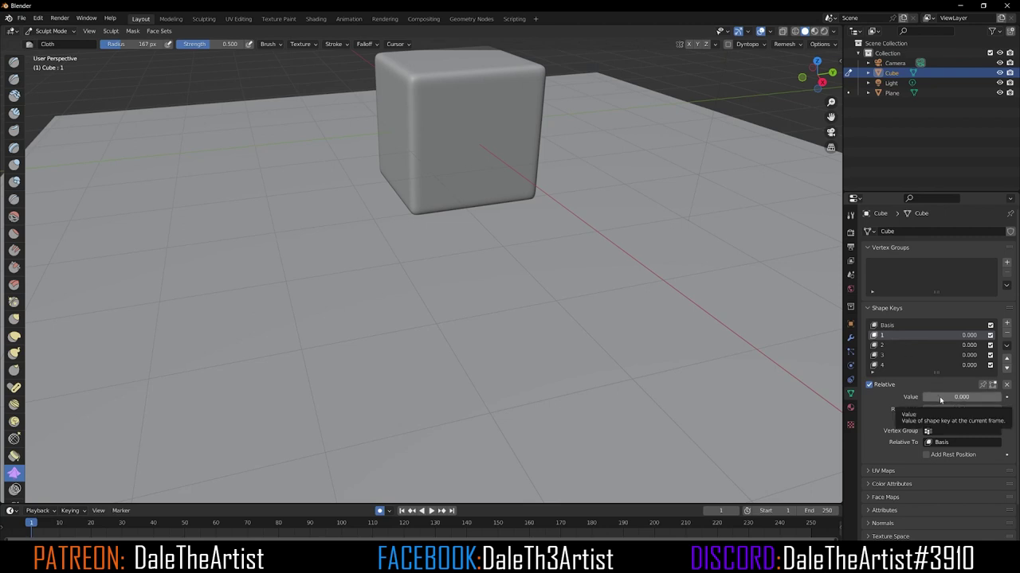
- Keyframe shape key 1's value at 0.000 on frame 1 and at 1.000 on frame 15
{"action": "key", "text": "i"}
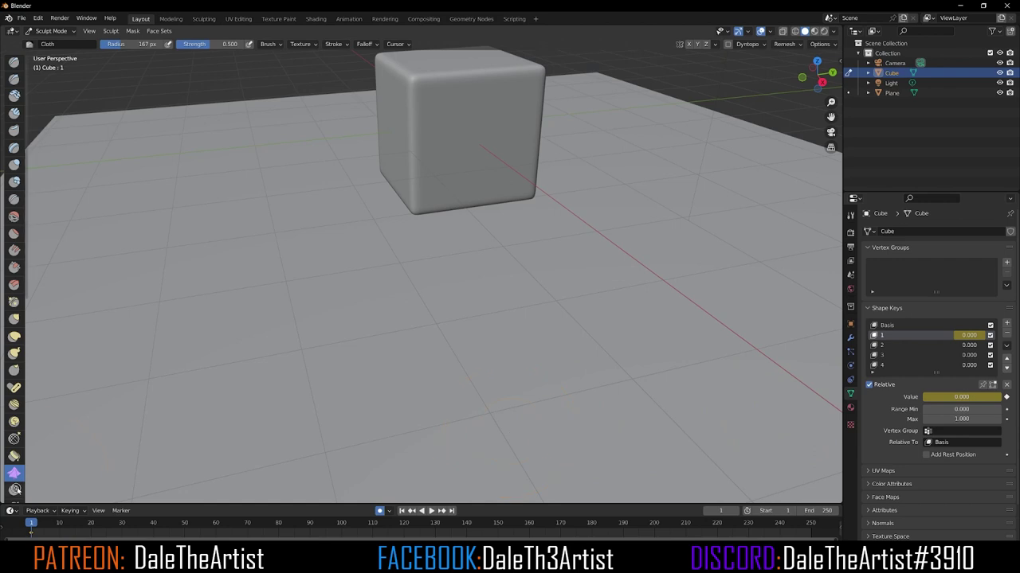
{"action": "key", "text": "space"}
{"action": "left_click_drag", "start_coordinate": [35, 524], "coordinate": [77, 533]}
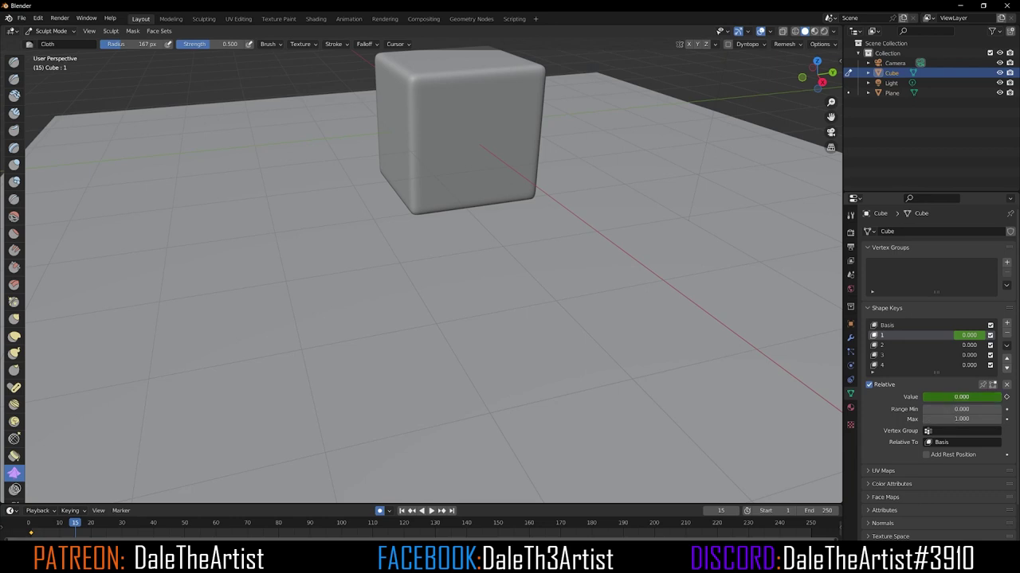
{"action": "left_click_drag", "start_coordinate": [942, 398], "coordinate": [1001, 398]}
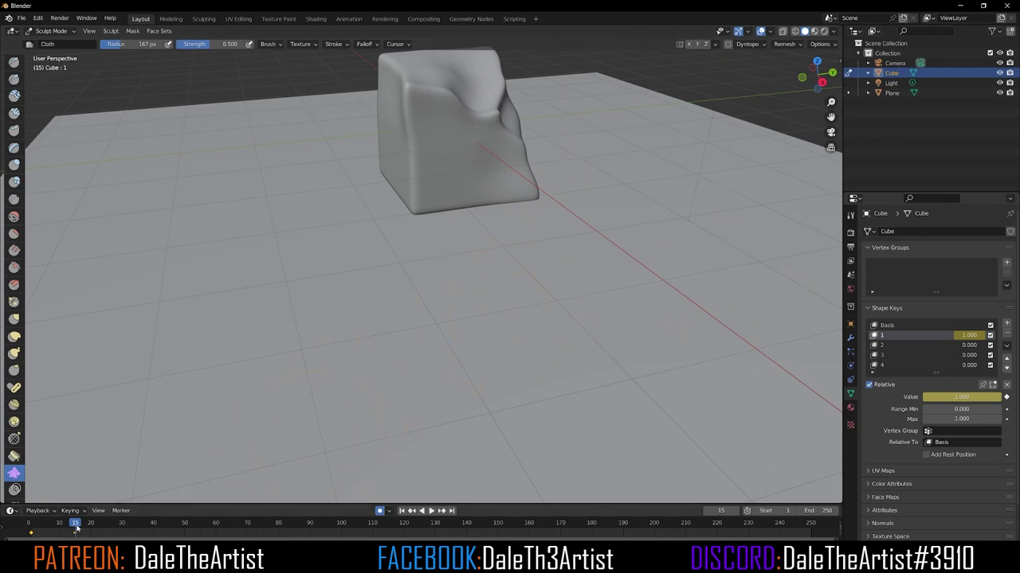
- Keyframe shape key 2's value at 0.000 on frame 10 and at 1.000 on frame 25
{"action": "left_click_drag", "start_coordinate": [74, 526], "coordinate": [60, 528]}
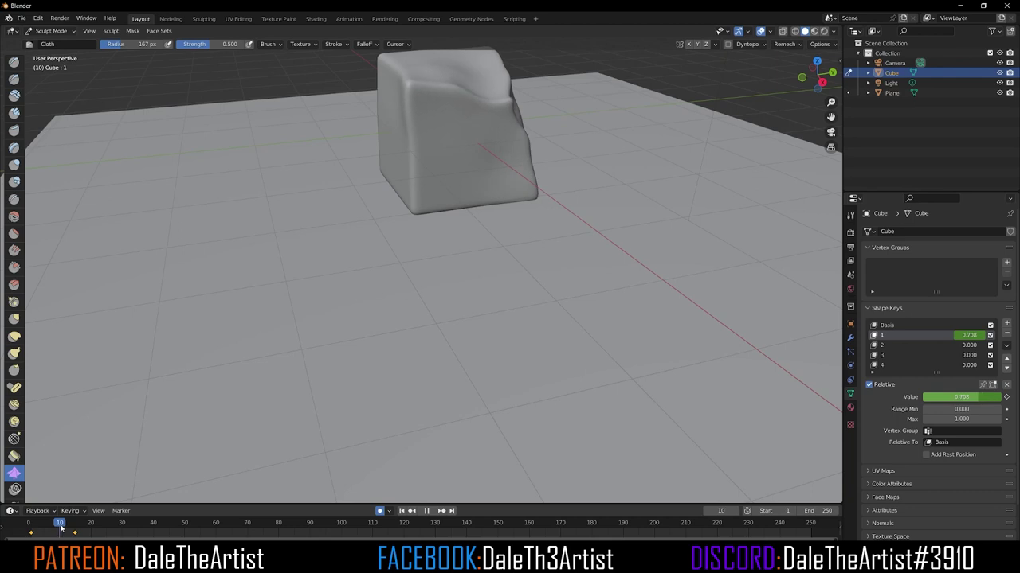
{"action": "left_click", "coordinate": [886, 346]}
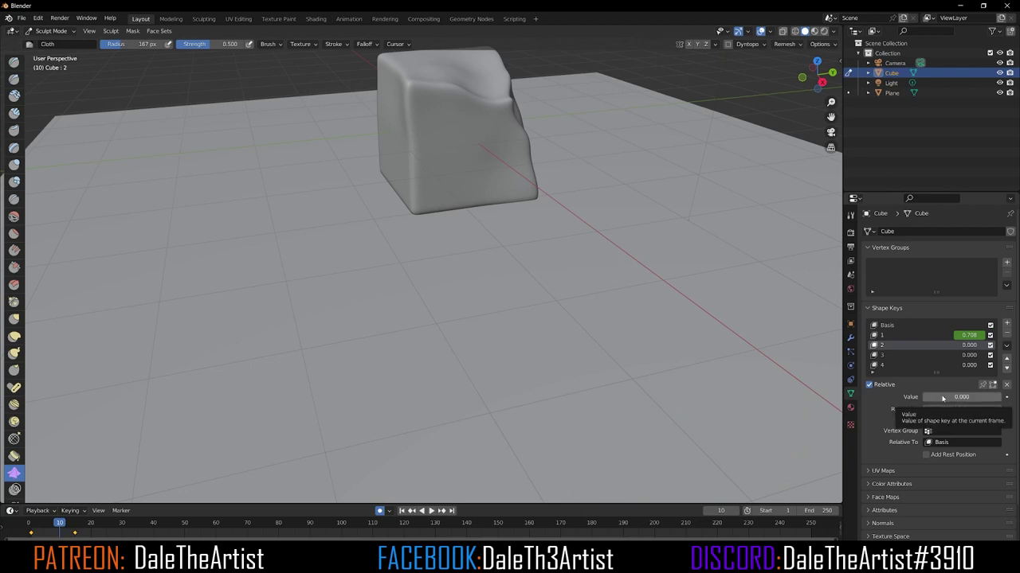
{"action": "key", "text": "i"}
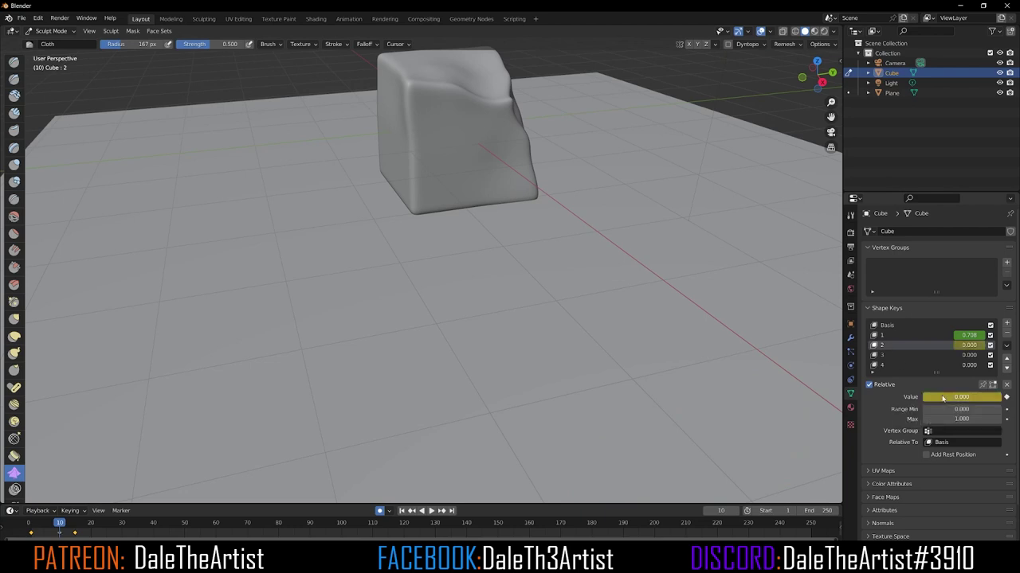
{"action": "key", "text": "space"}
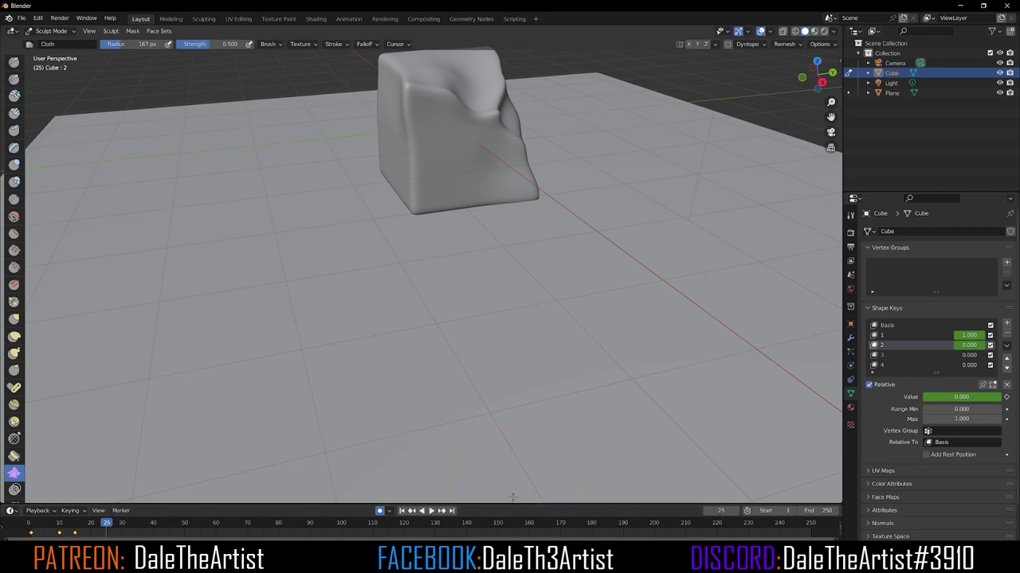
{"action": "left_click_drag", "start_coordinate": [960, 397], "coordinate": [995, 397]}
{"action": "left_click", "coordinate": [1005, 397]}
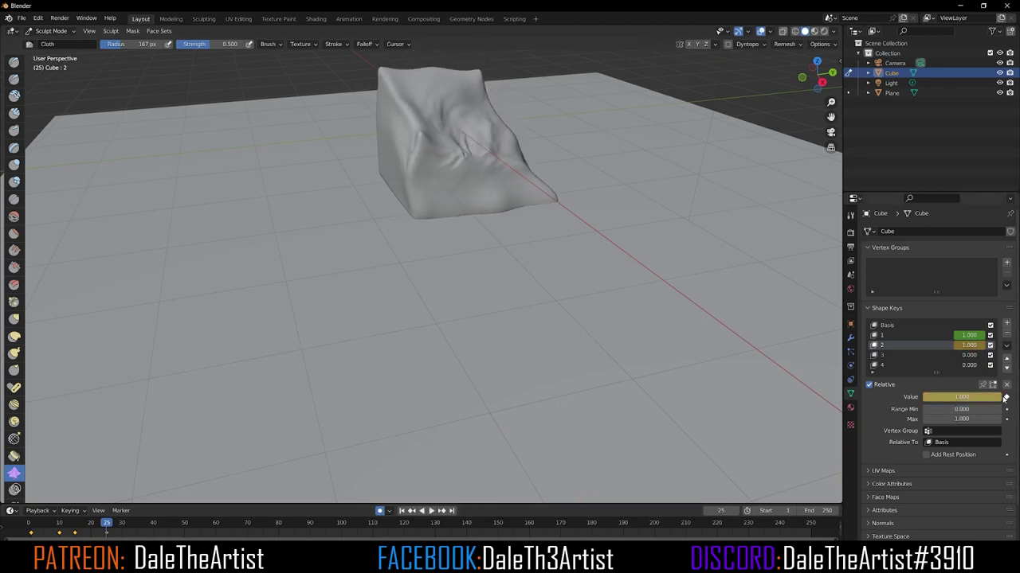
- Keyframe shape key 3's value at 0.000 on frame 20 and at 1.000 on frame 32
{"action": "left_click", "coordinate": [892, 356]}
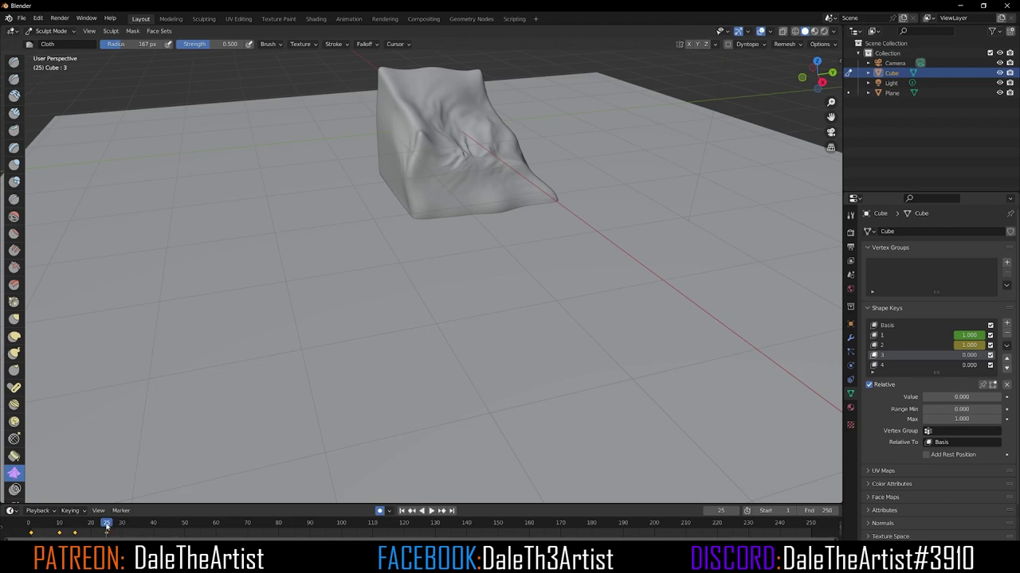
{"action": "left_click_drag", "start_coordinate": [107, 527], "coordinate": [92, 526]}
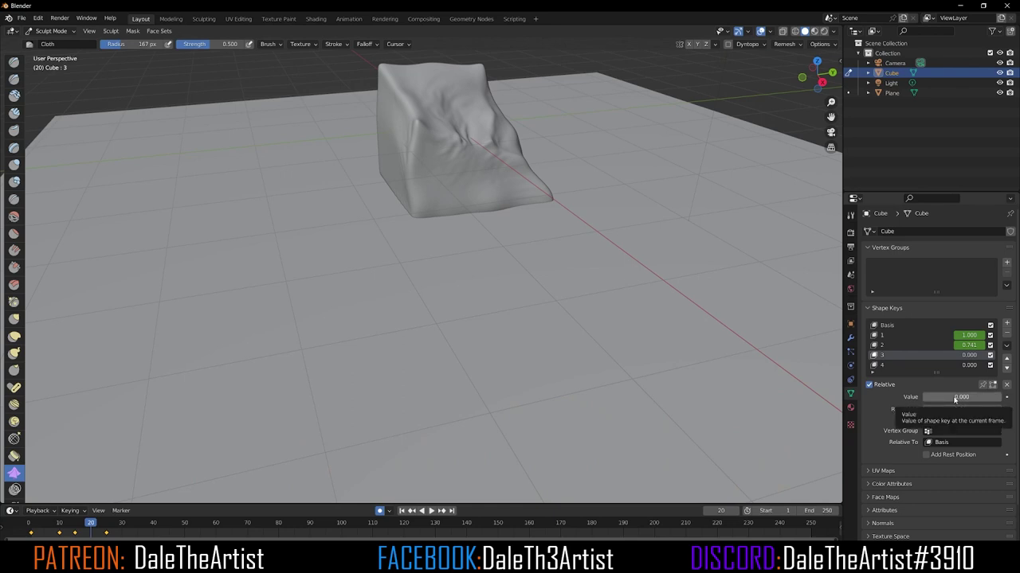
{"action": "key", "text": "i"}
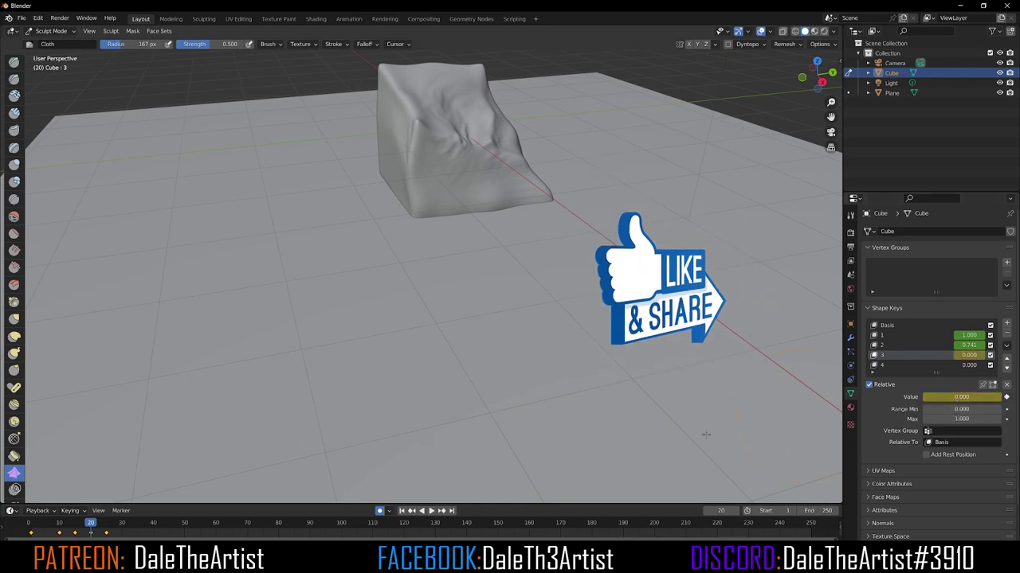
{"action": "left_click_drag", "start_coordinate": [93, 526], "coordinate": [133, 532]}
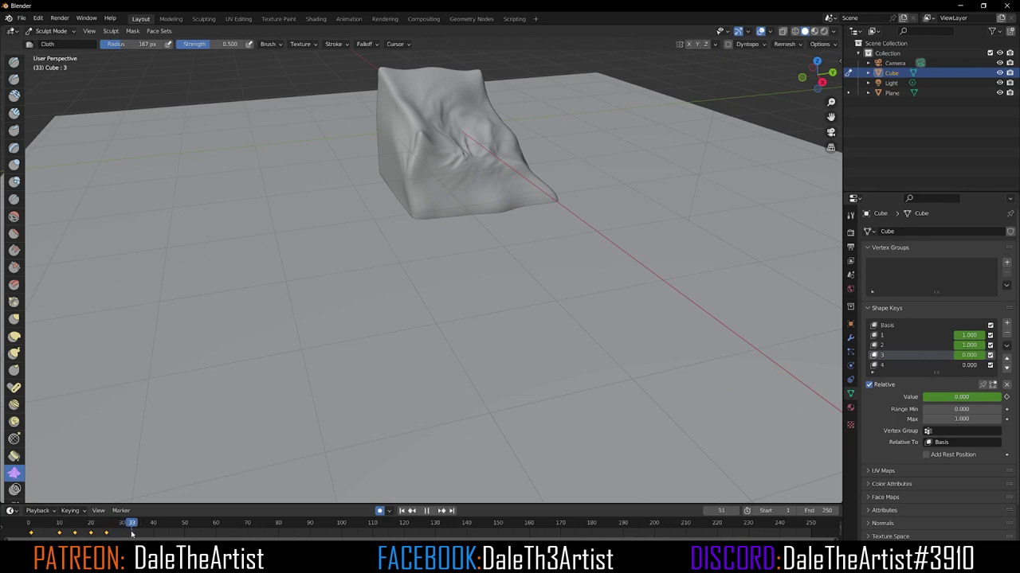
{"action": "left_click_drag", "start_coordinate": [125, 533], "coordinate": [128, 533]}
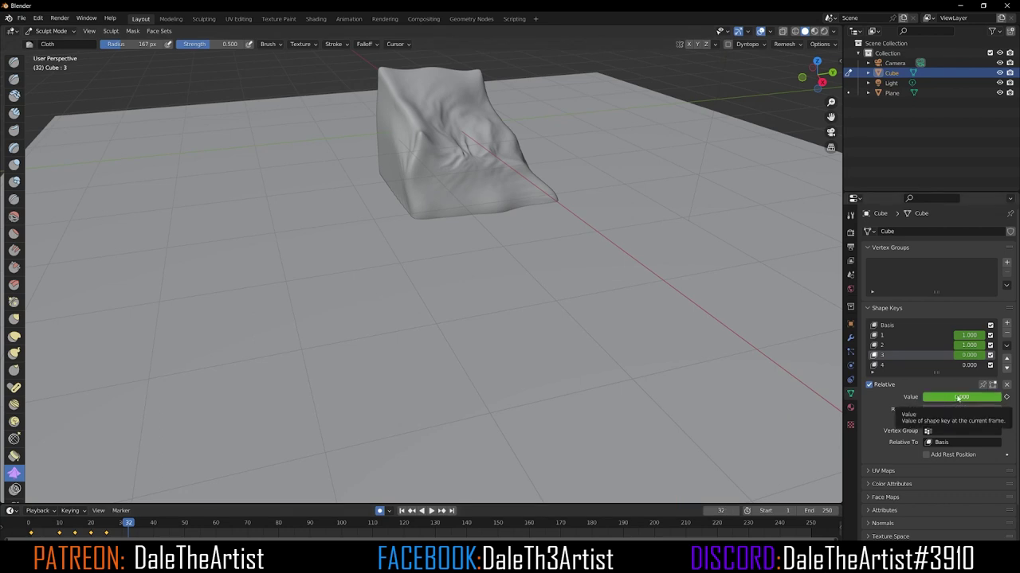
{"action": "mouse_move", "coordinate": [958, 398]}
{"action": "left_mouse_down"}
{"action": "mouse_move", "coordinate": [925, 398]}
{"action": "mouse_move", "coordinate": [999, 398]}
{"action": "left_mouse_up"}
{"action": "left_click", "coordinate": [1006, 398]}
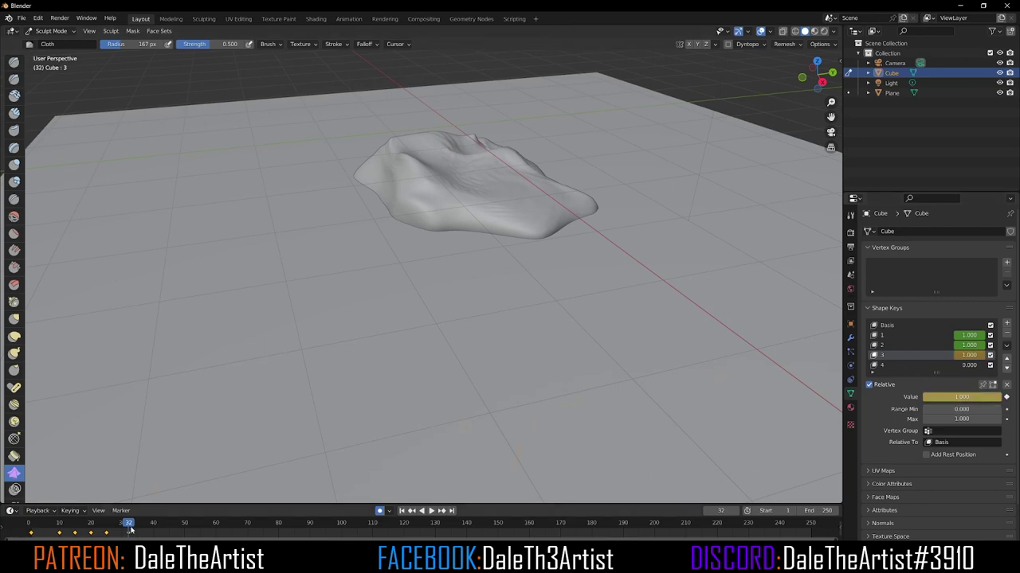
- Keyframe shape key 4's value at 0.000 on frame 28 and at 1.000 on frame 40
{"action": "left_click_drag", "start_coordinate": [131, 531], "coordinate": [117, 533]}
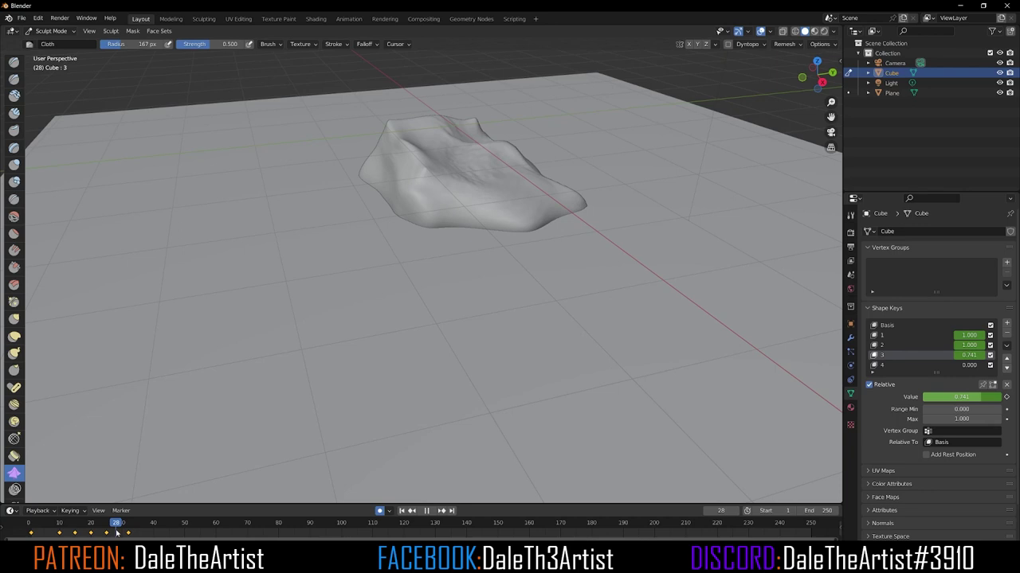
{"action": "left_click", "coordinate": [888, 366]}
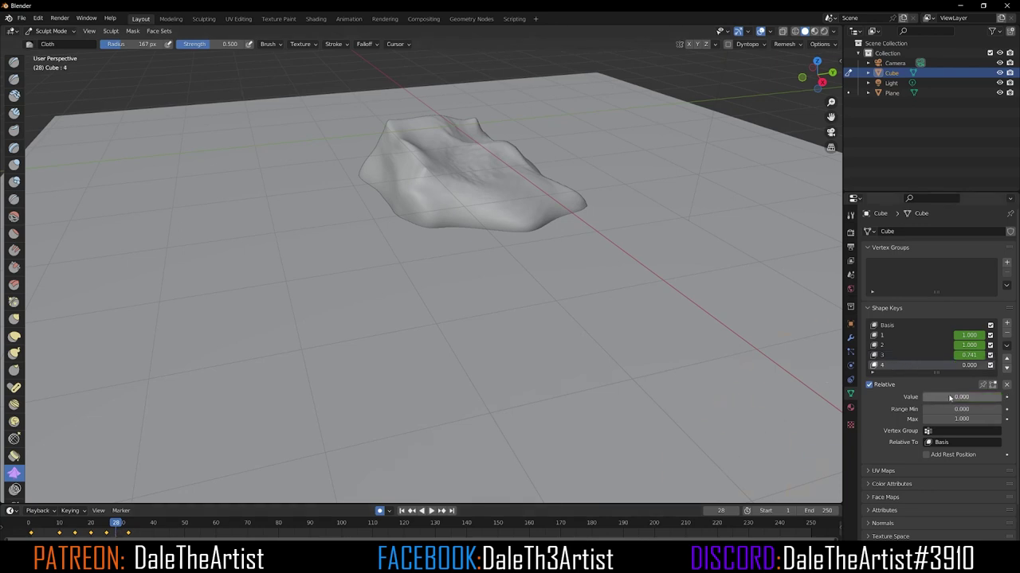
{"action": "key", "text": "i"}
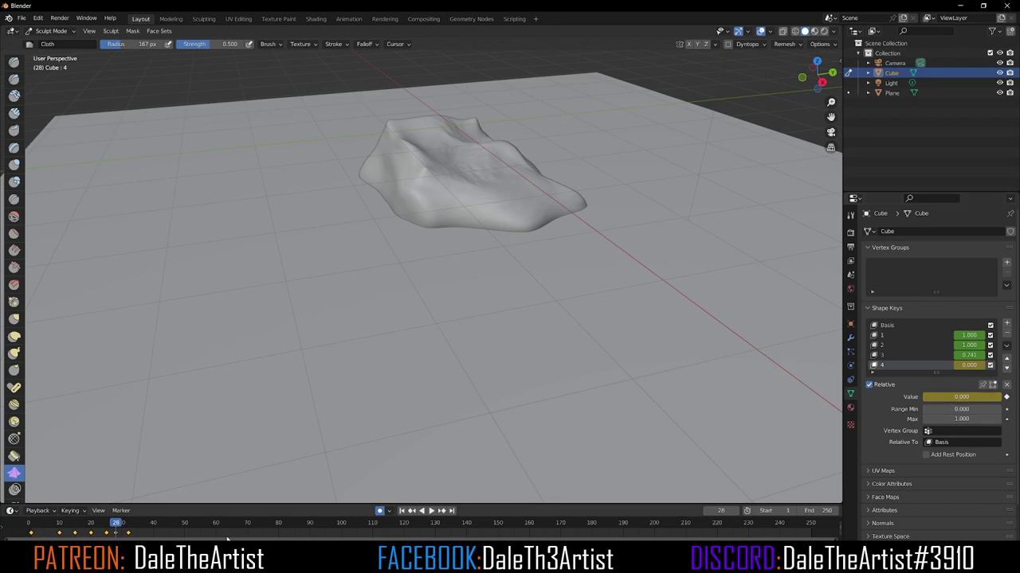
{"action": "left_click_drag", "start_coordinate": [116, 529], "coordinate": [147, 528]}
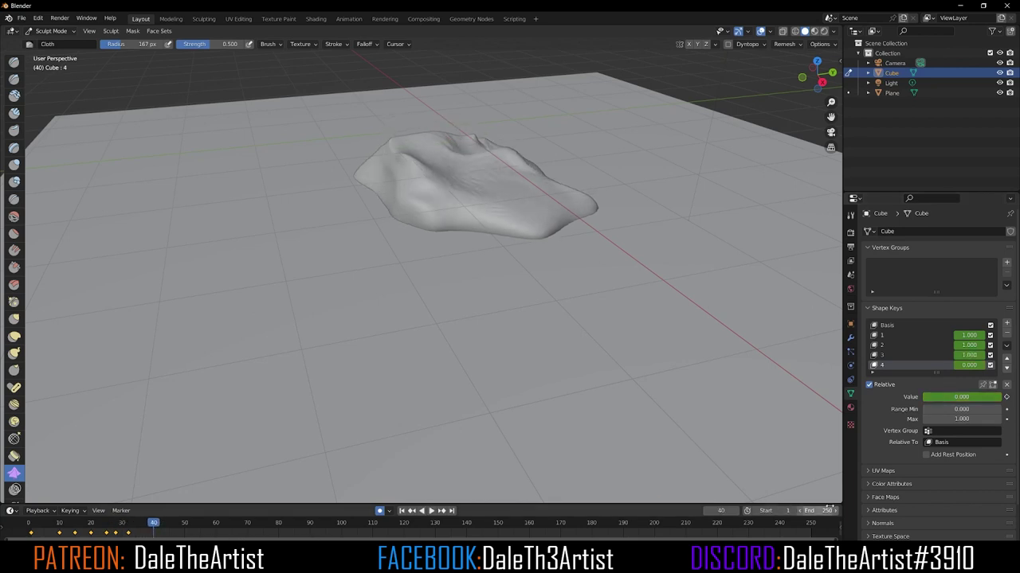
{"action": "left_click_drag", "start_coordinate": [956, 396], "coordinate": [1003, 397]}
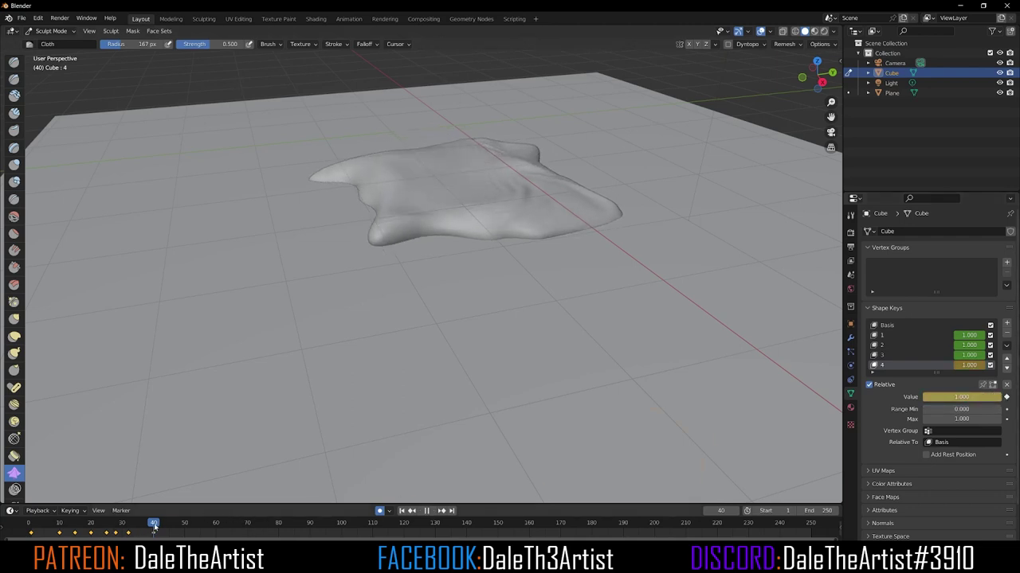
- Play the melting animation from frame 1
{"action": "left_click_drag", "start_coordinate": [154, 526], "coordinate": [30, 533]}
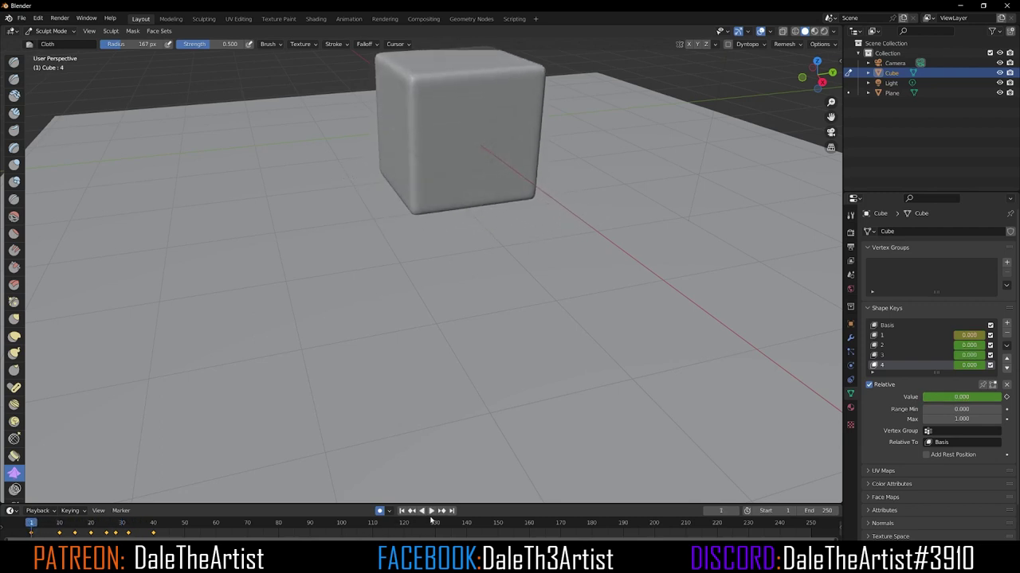
{"action": "left_click", "coordinate": [432, 511]}
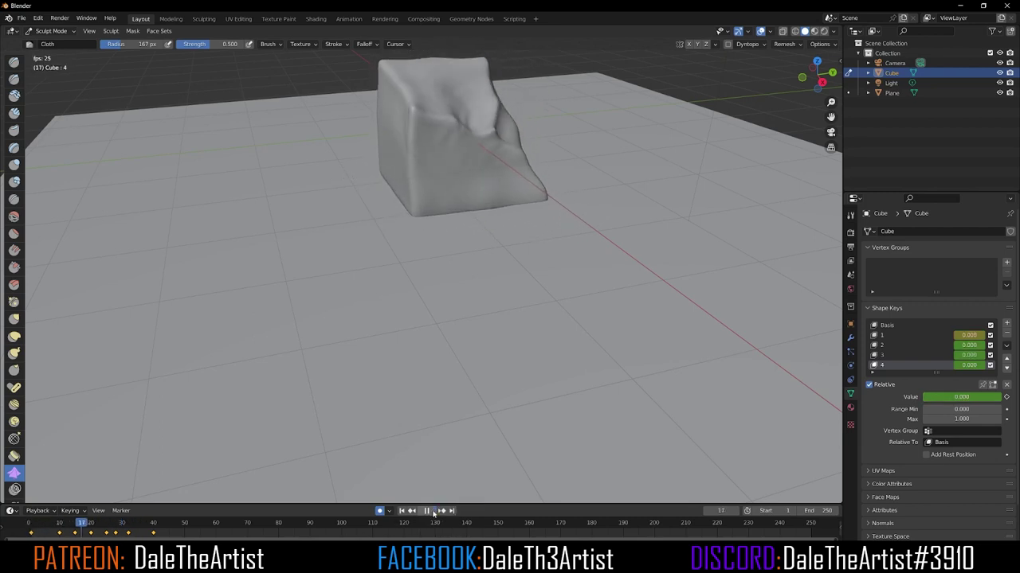